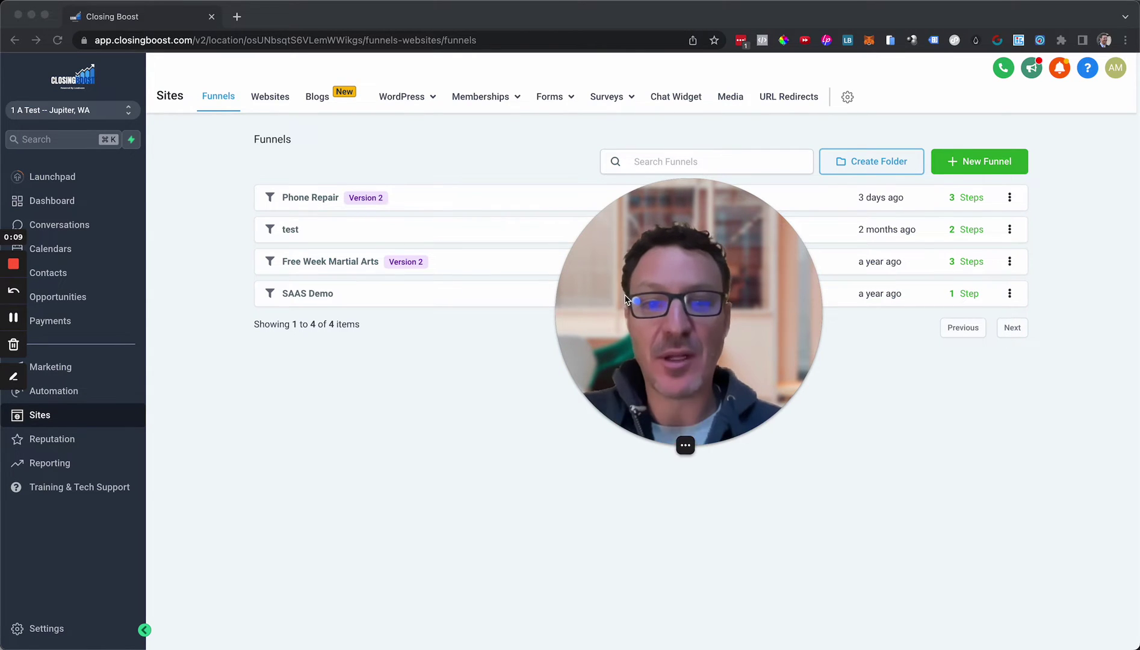
Open the test funnel and choose Edit Page on its first step to load the page builder.
left_click_drag(626, 299, 120, 491)
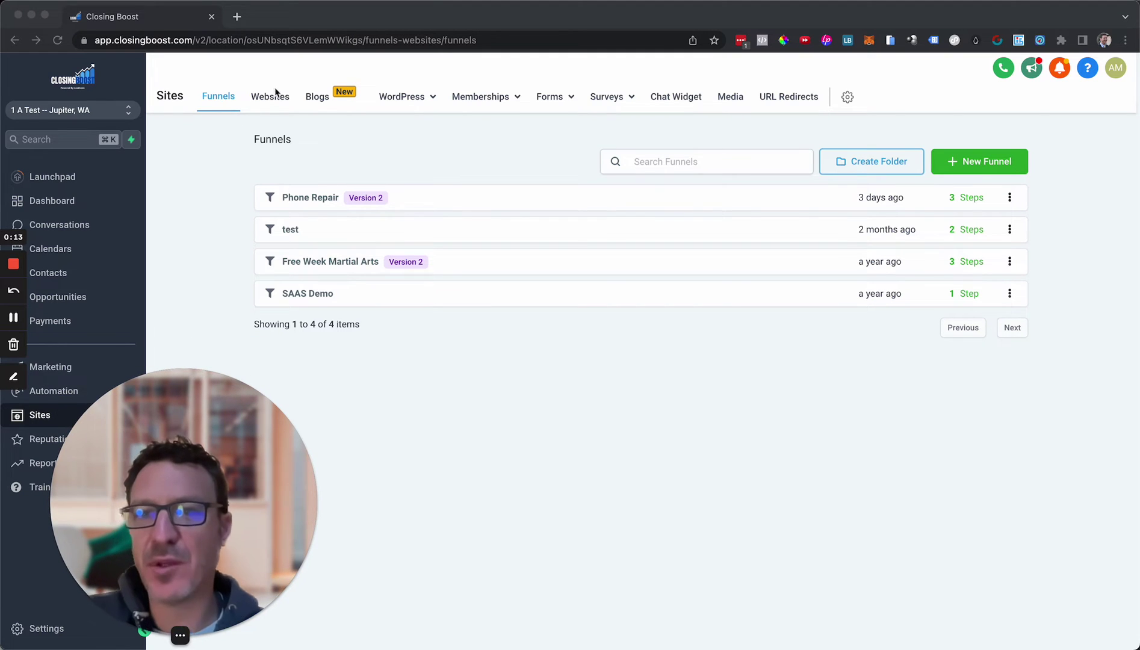
left_click(292, 230)
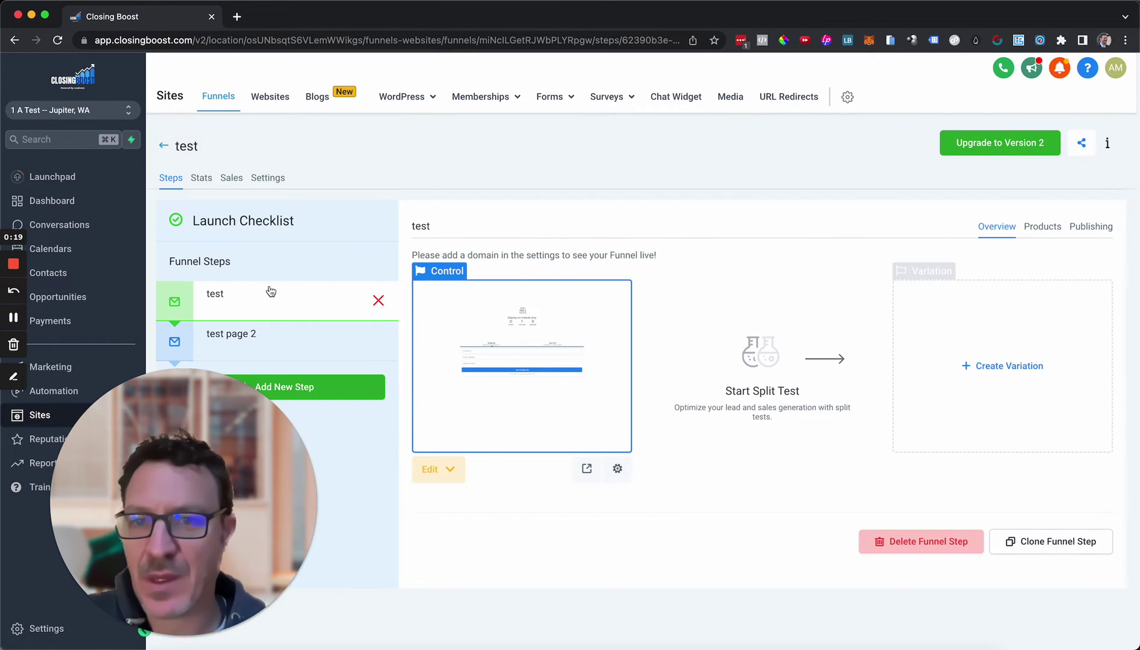
left_click(451, 471)
left_click(454, 501)
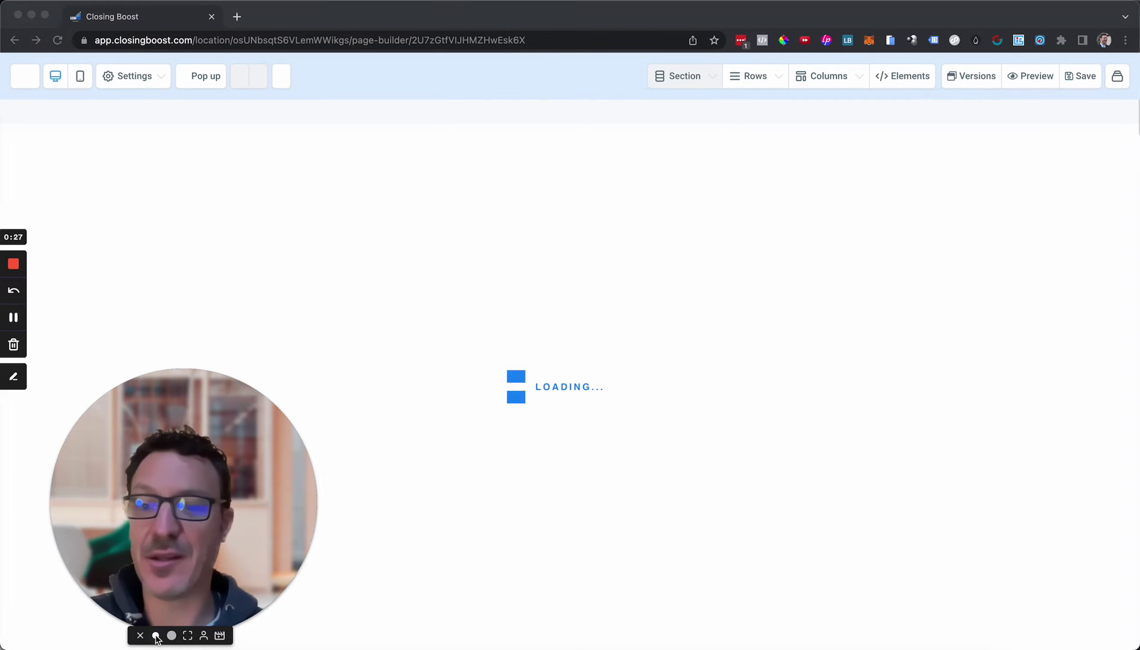
left_click(156, 636)
left_click_drag(169, 568, 1046, 198)
Select the existing Two Step Order form on the page and delete it.
left_click(642, 451)
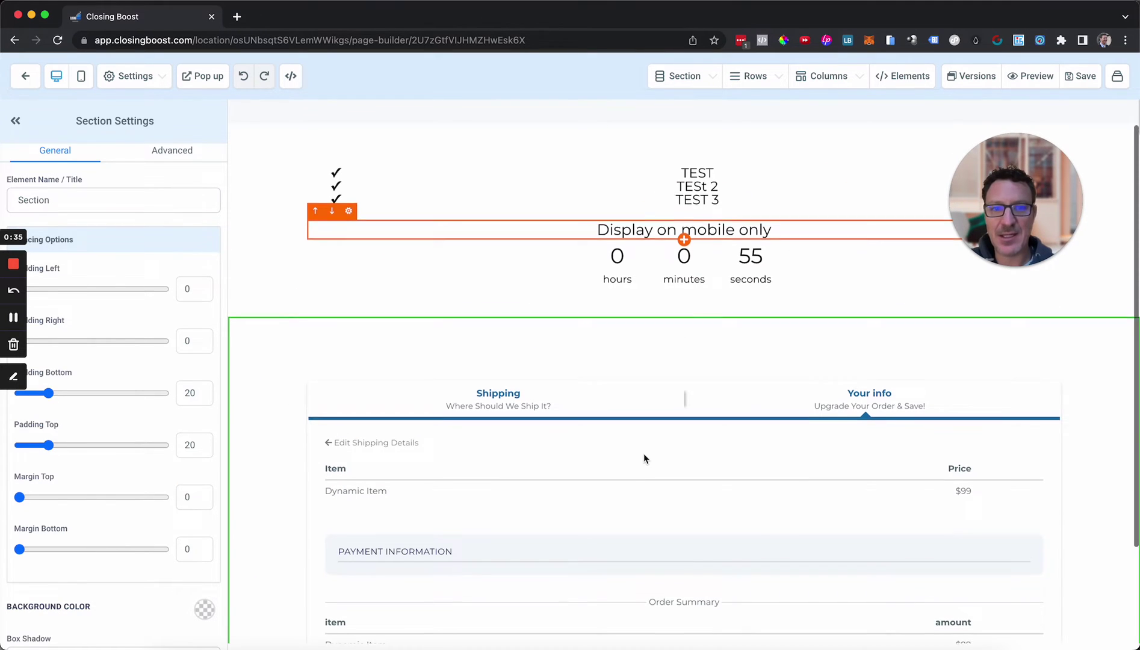
scroll(643, 458, "down", 2)
left_click(613, 386)
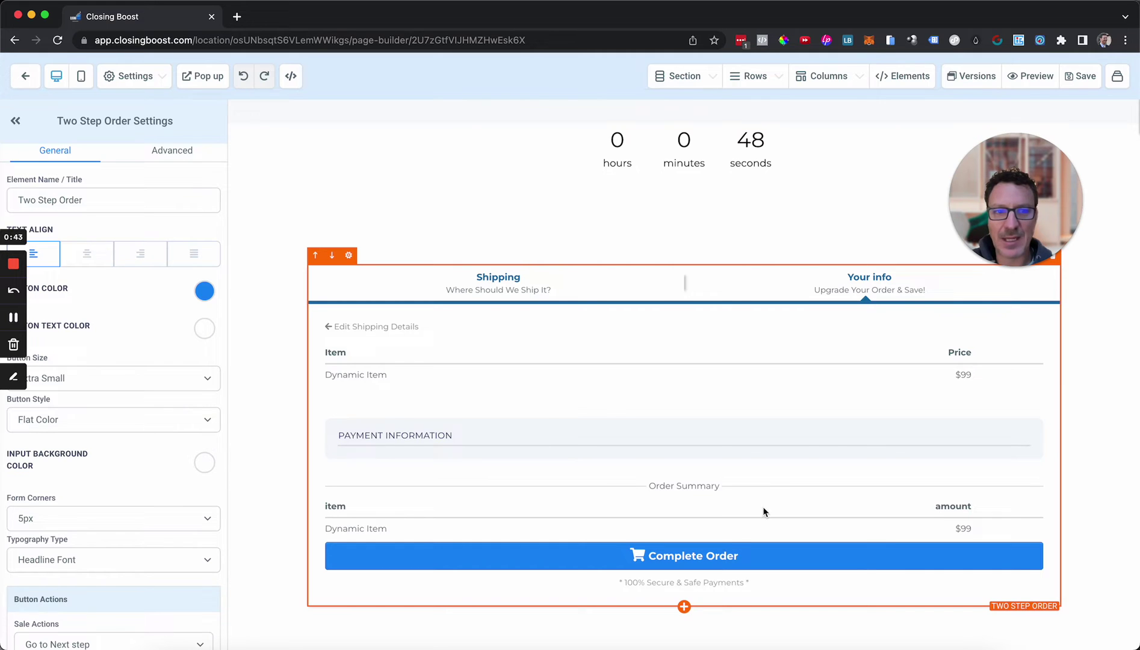
scroll(818, 426, "up", 2)
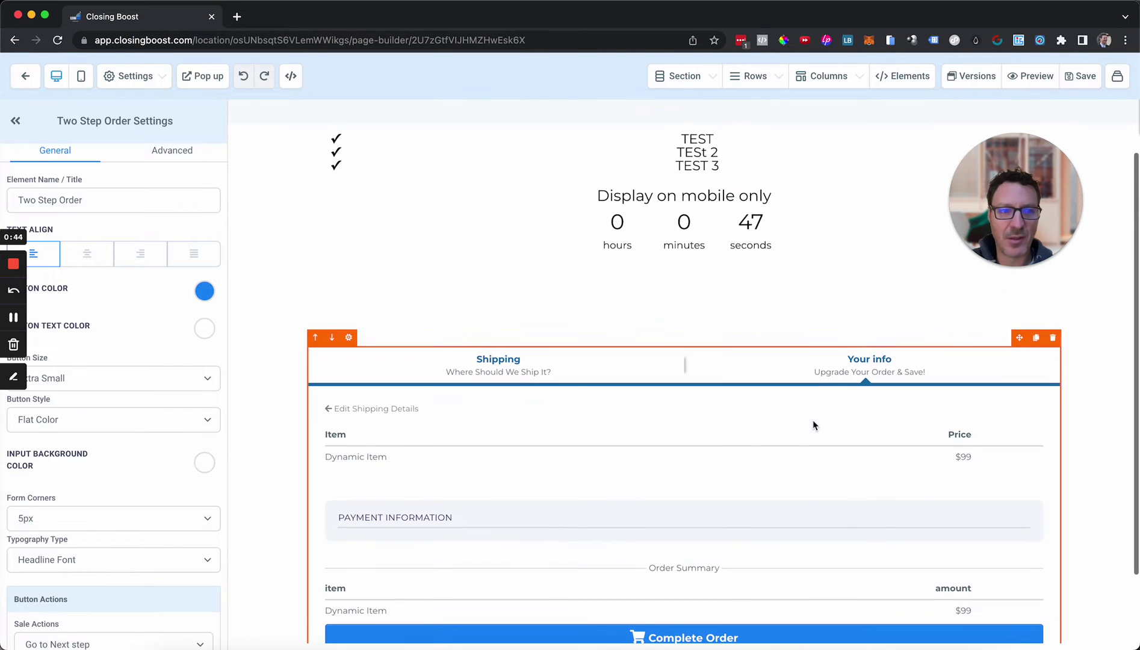
left_click(1052, 341)
Insert a new 2 Step Order element into the empty column and reopen the elements list.
left_click(677, 381)
scroll(934, 435, "down", 10)
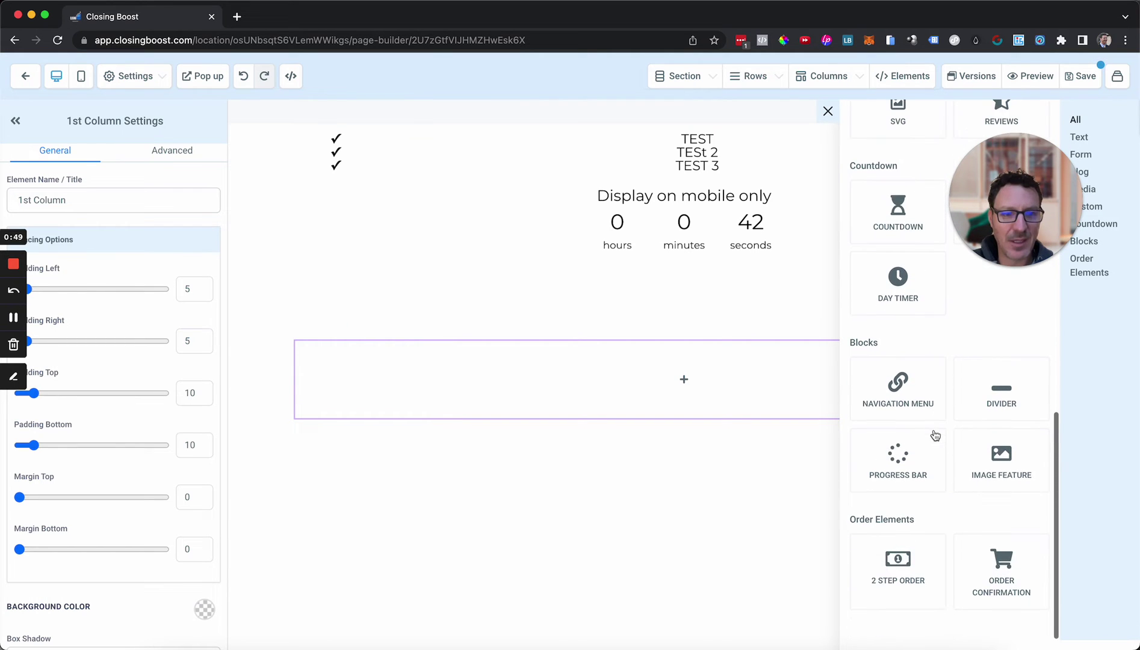
scroll(934, 435, "down", 1)
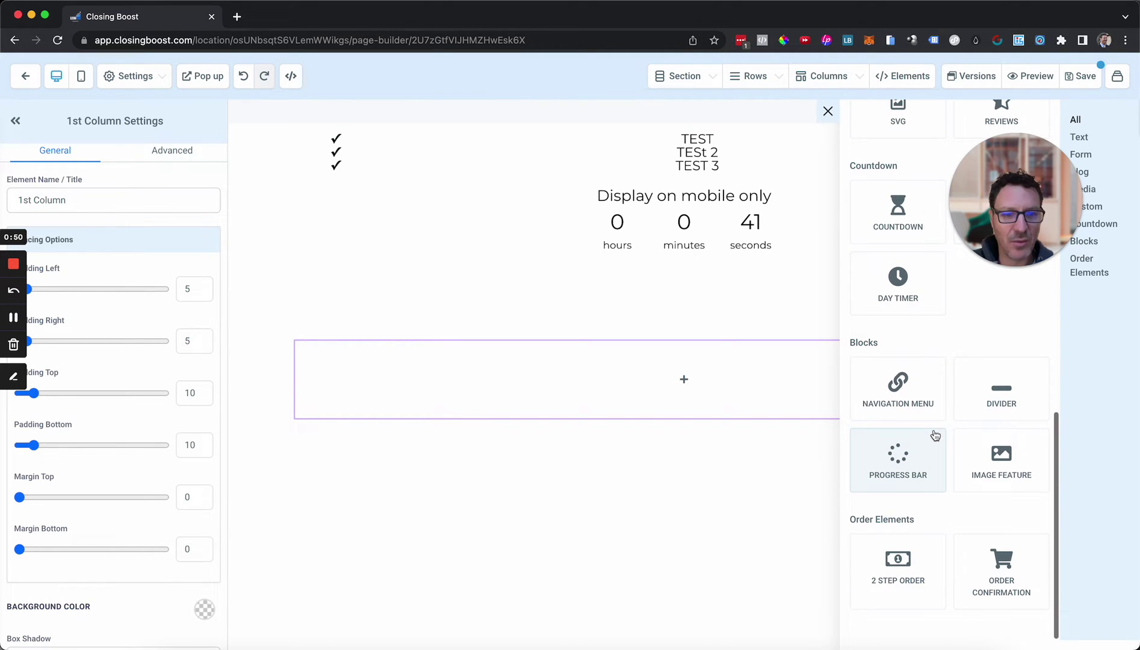
left_click(911, 581)
scroll(758, 509, "down", 4)
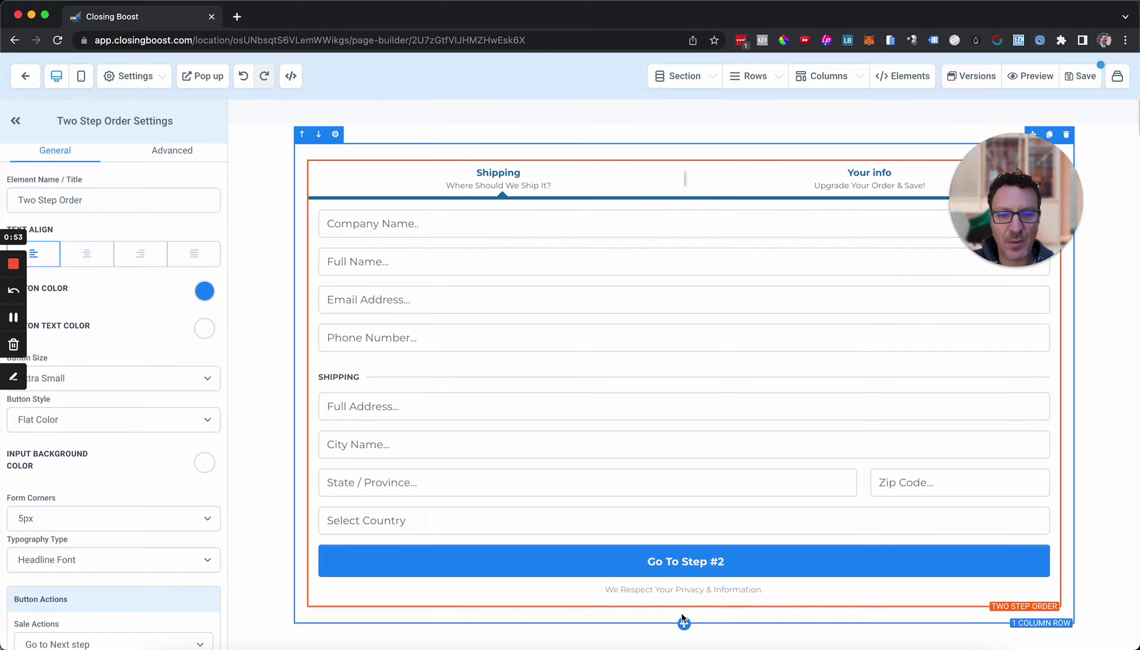
left_click(683, 622)
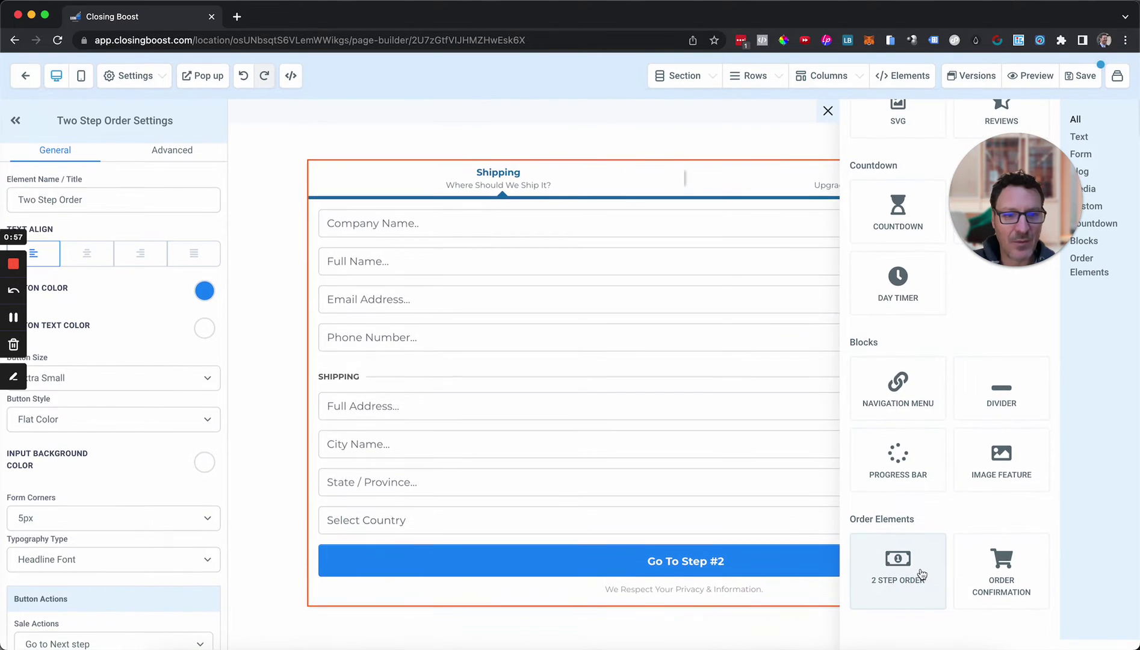
scroll(920, 571, "up", 3)
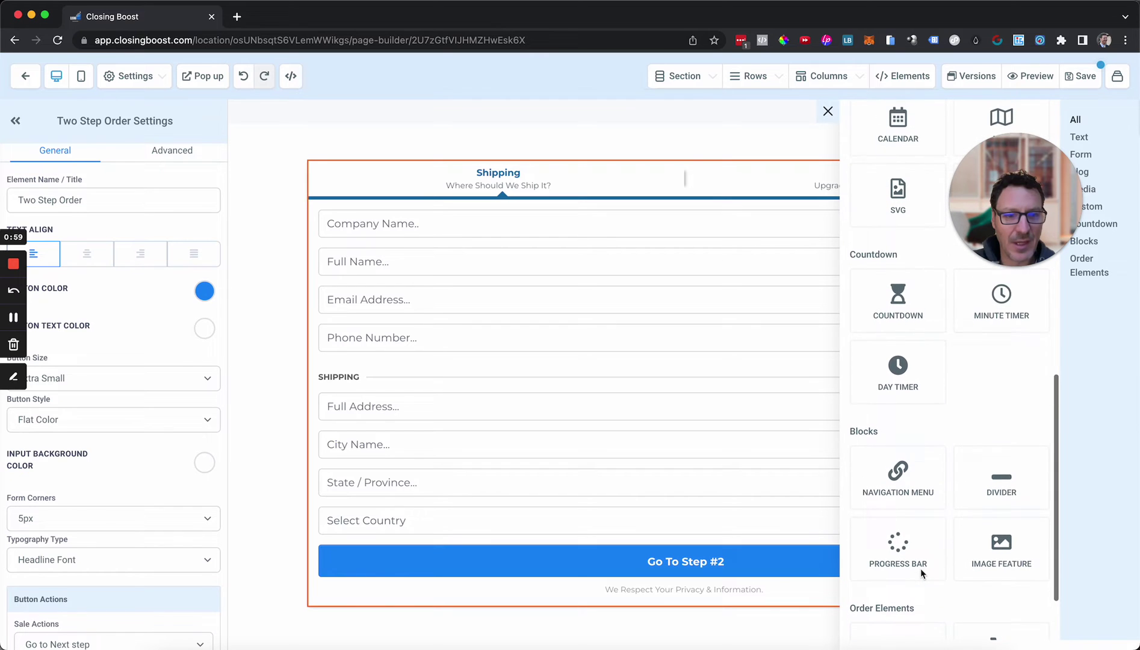
scroll(921, 572, "down", 2)
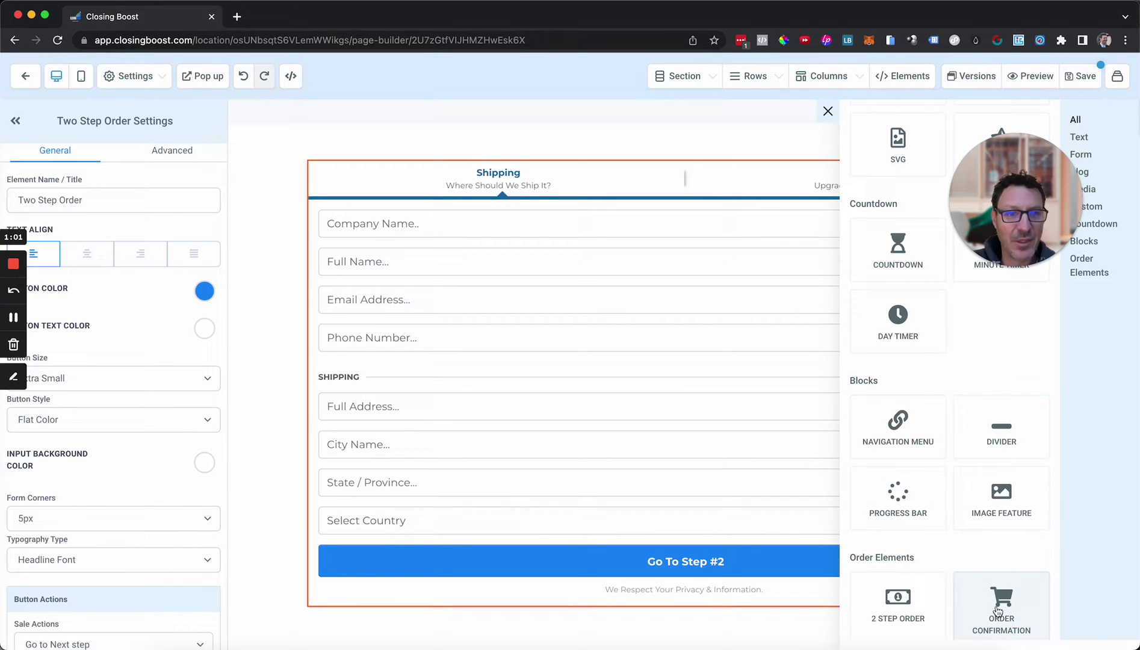
scroll(996, 611, "down", 2)
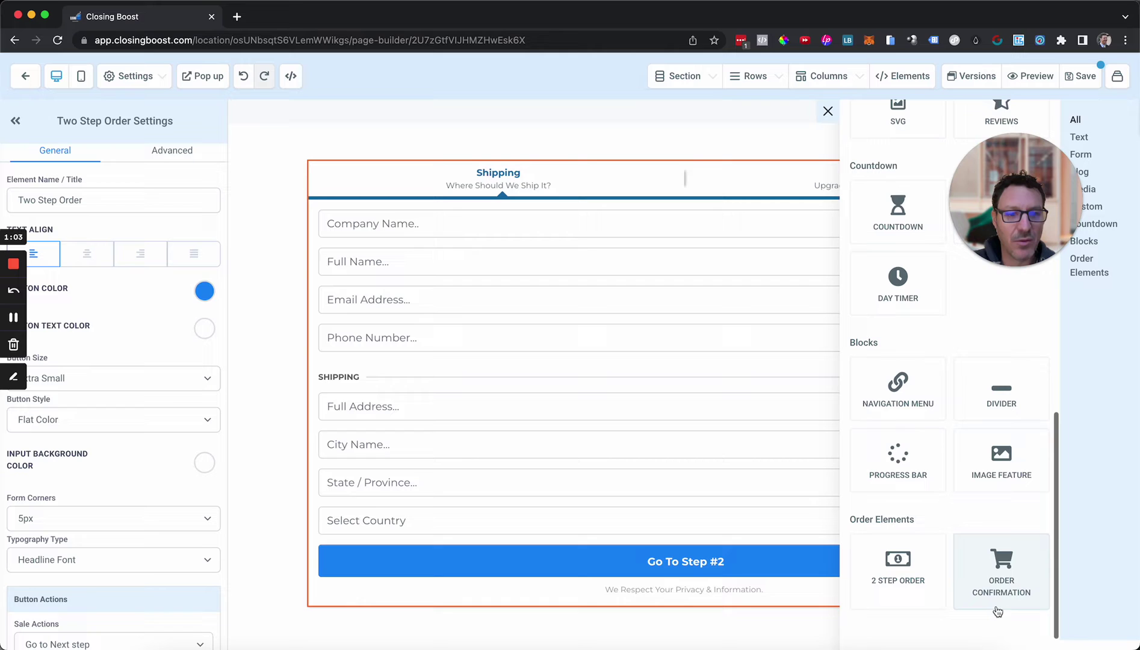
scroll(1000, 565, "up", 9)
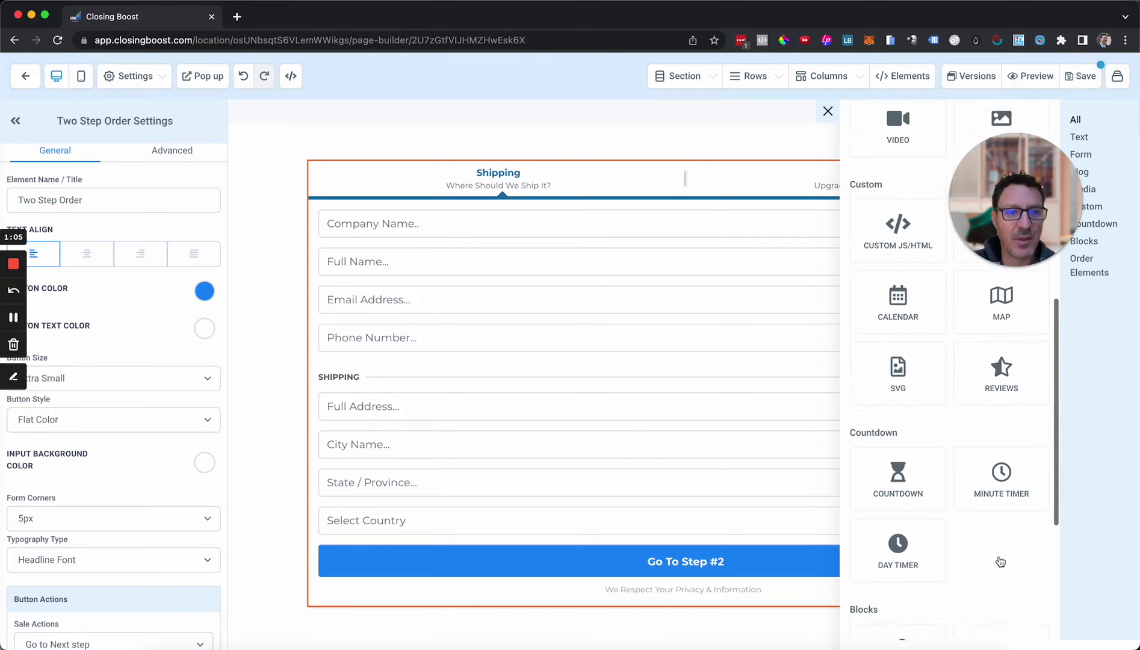
scroll(999, 561, "up", 15)
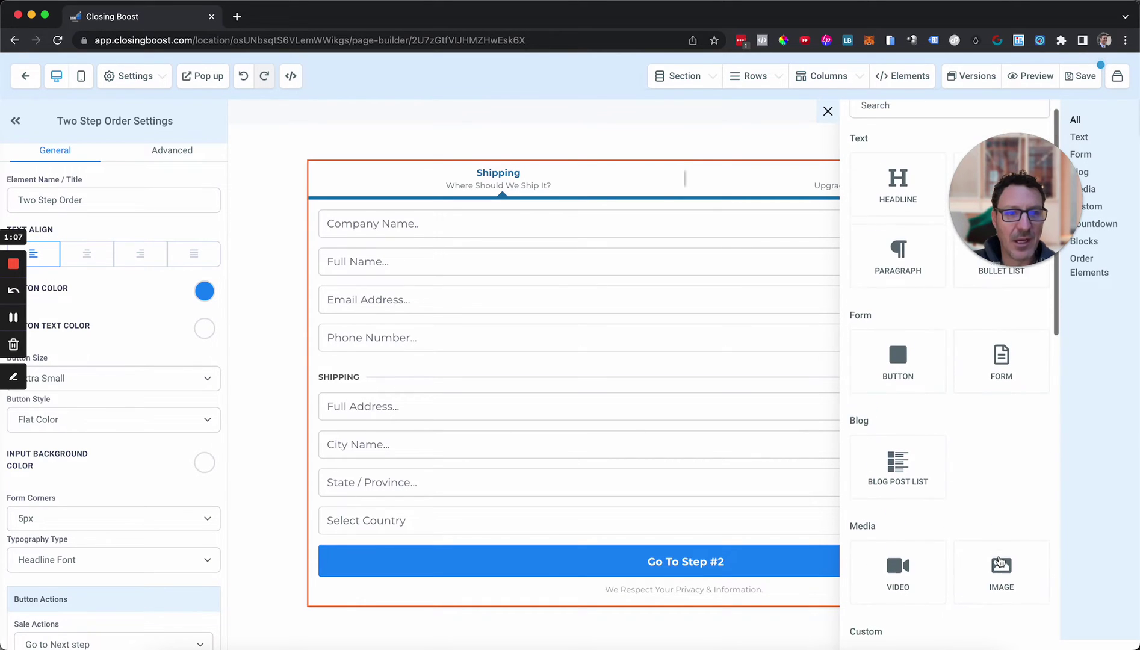
scroll(999, 561, "down", 15)
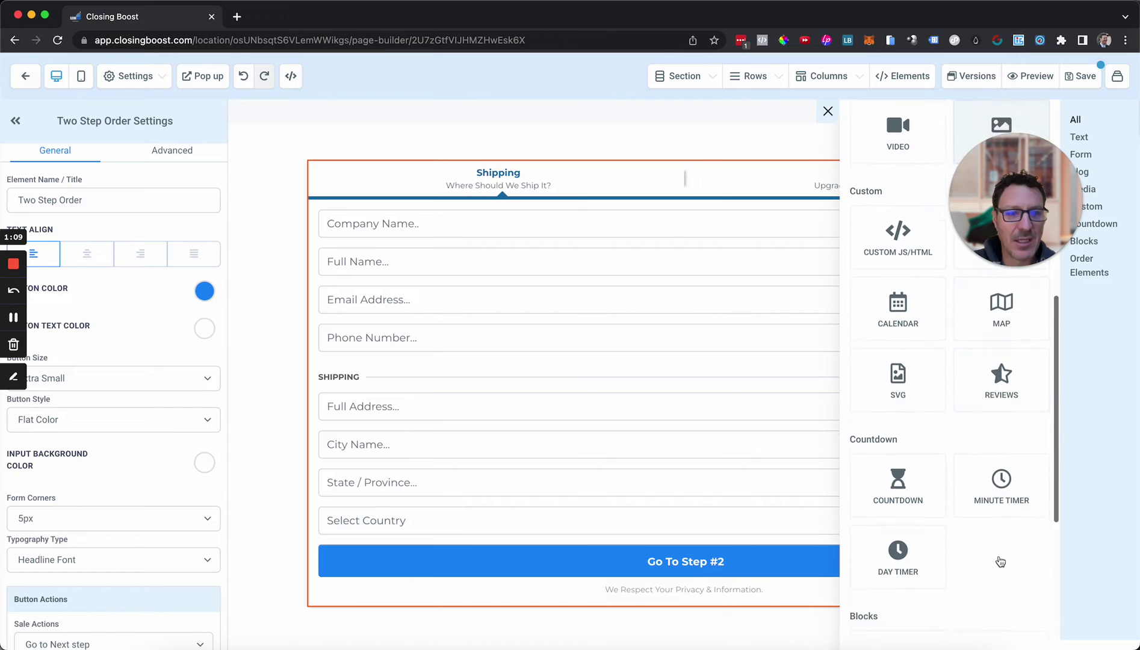
scroll(1000, 562, "down", 9)
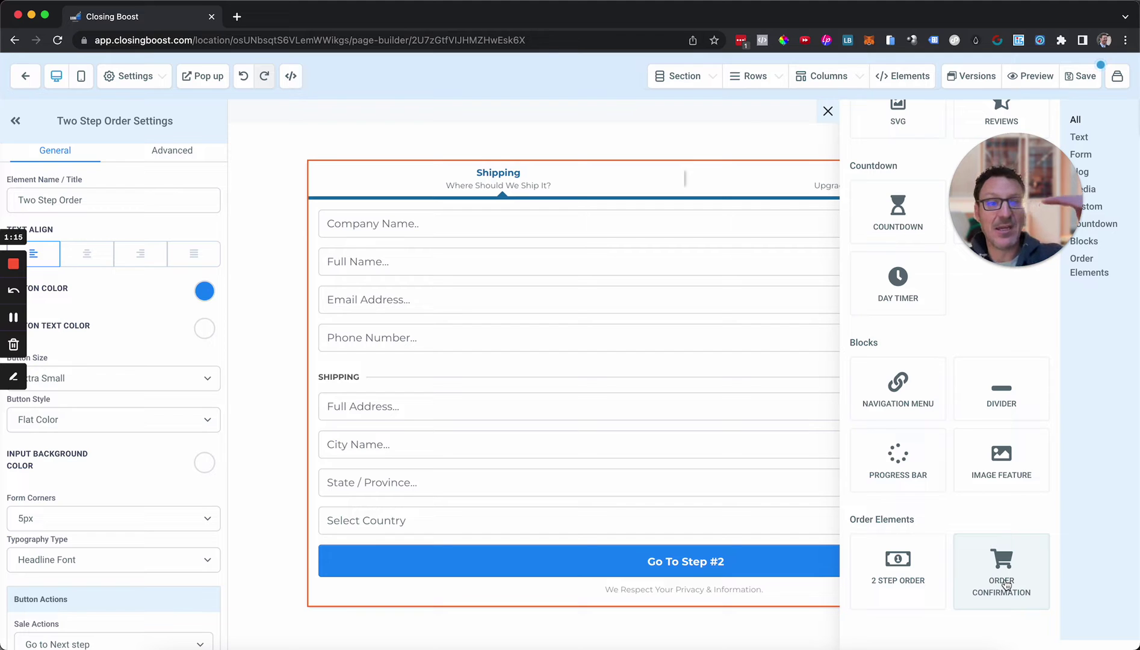
Place an Order Confirmation block, showing Dynamic Item at $99, under the two-step order form.
left_click(1001, 581)
scroll(756, 564, "down", 5)
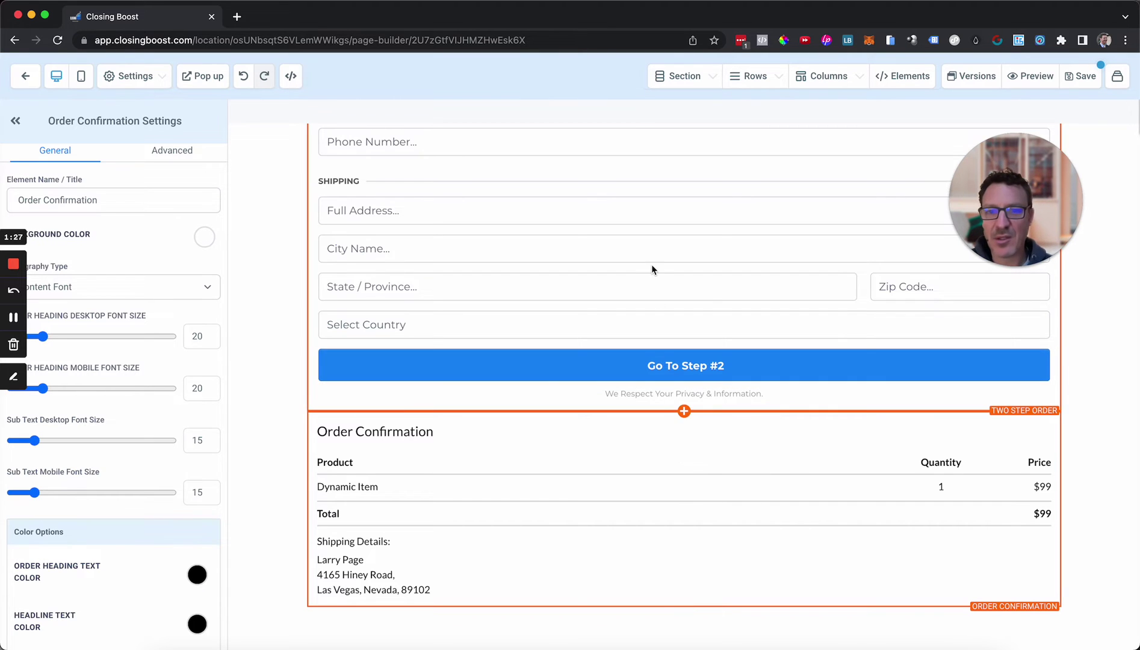
scroll(651, 265, "up", 3)
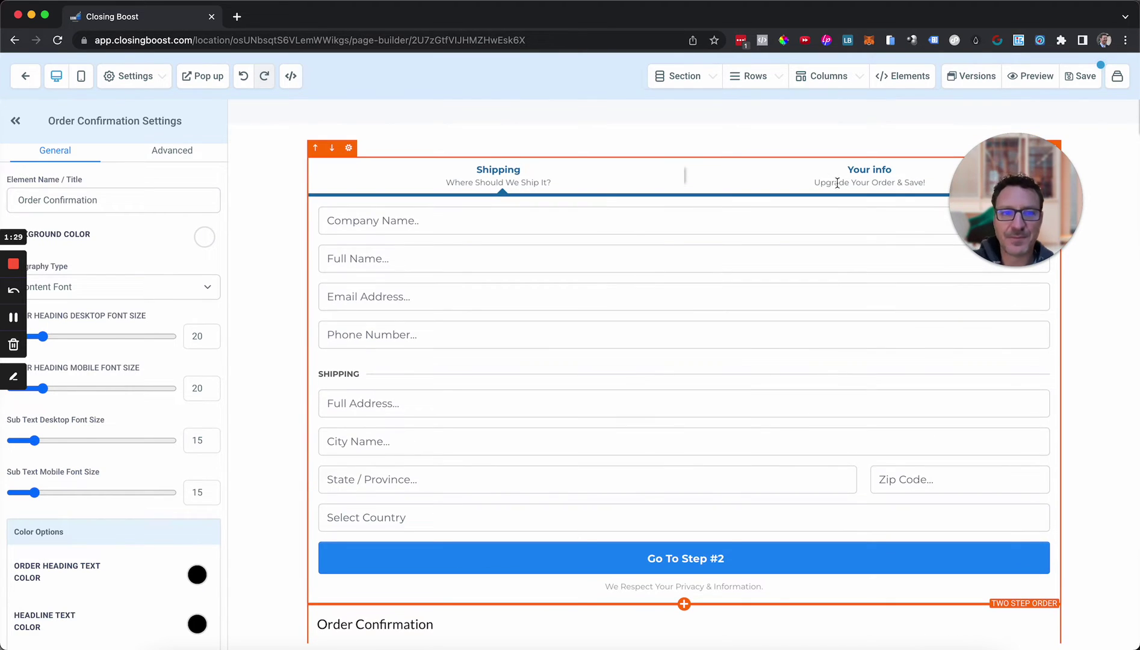
left_click(609, 286)
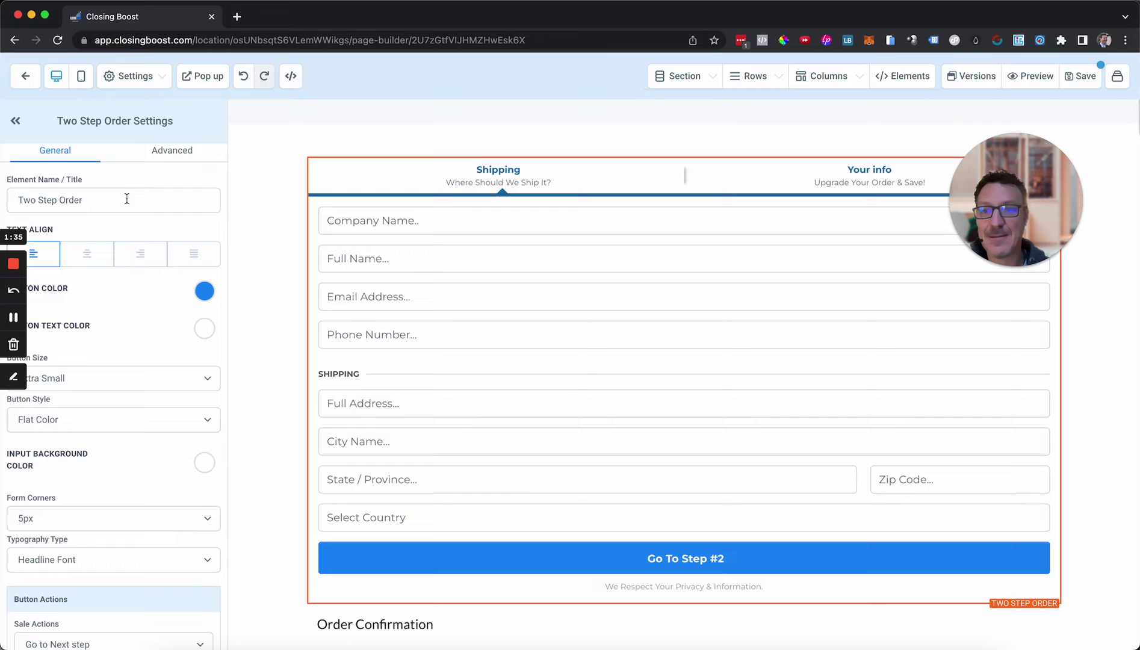
In the form's Step #1 options, change the headline from Shipping to 'Your Info'.
left_click(274, 250)
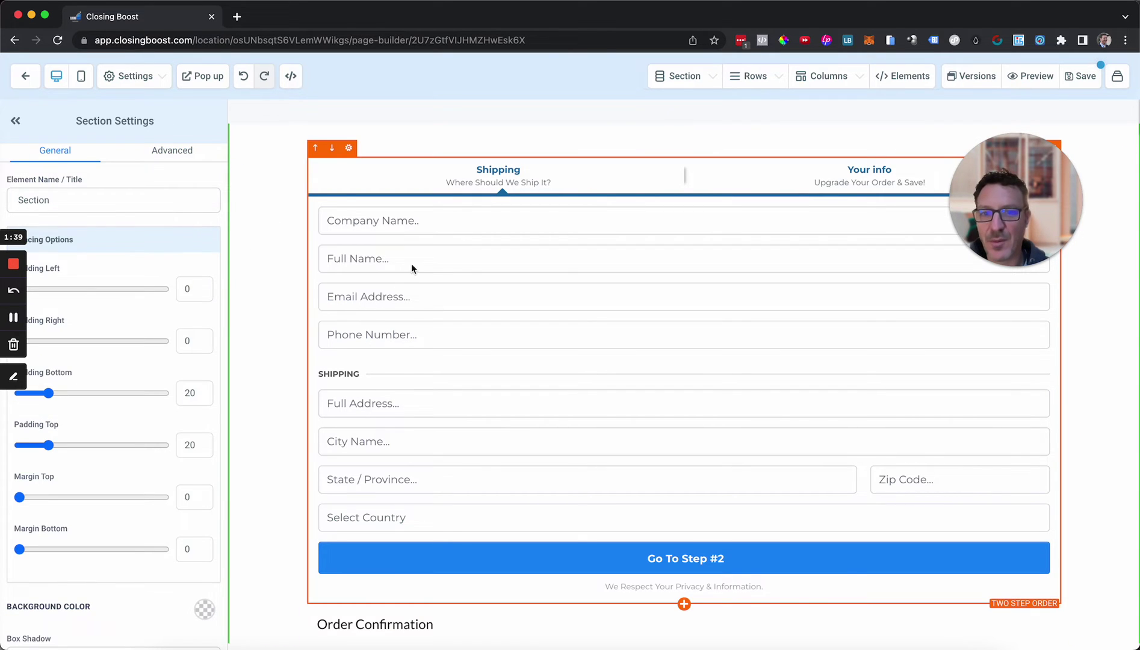
left_click(499, 264)
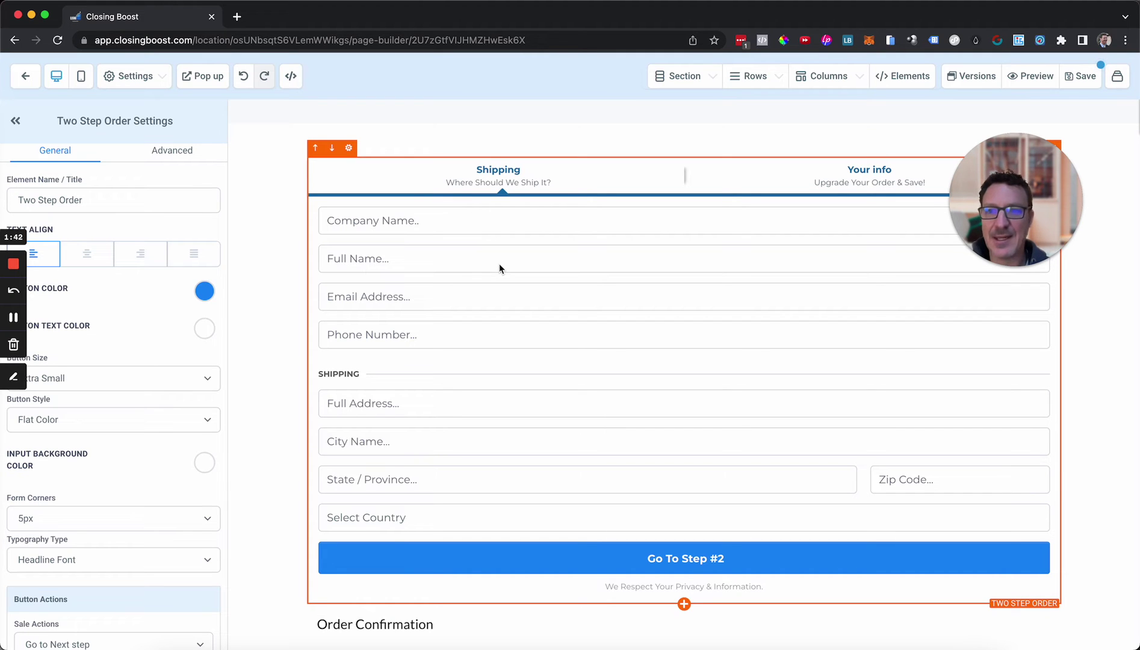
left_click(178, 154)
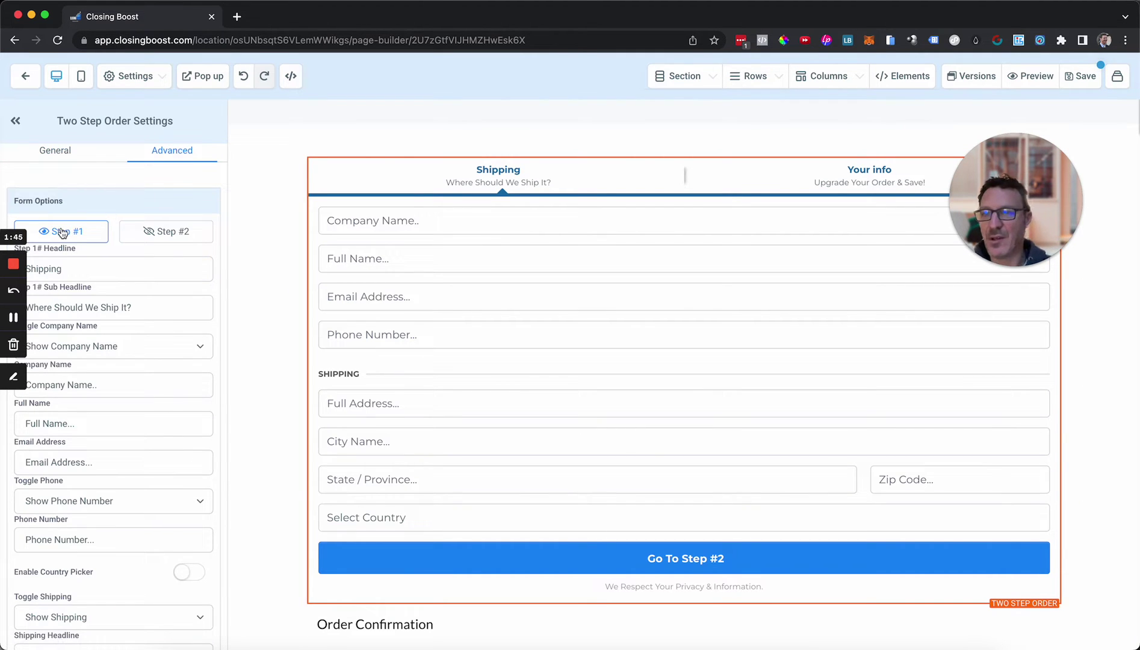
left_click(167, 236)
left_click(80, 234)
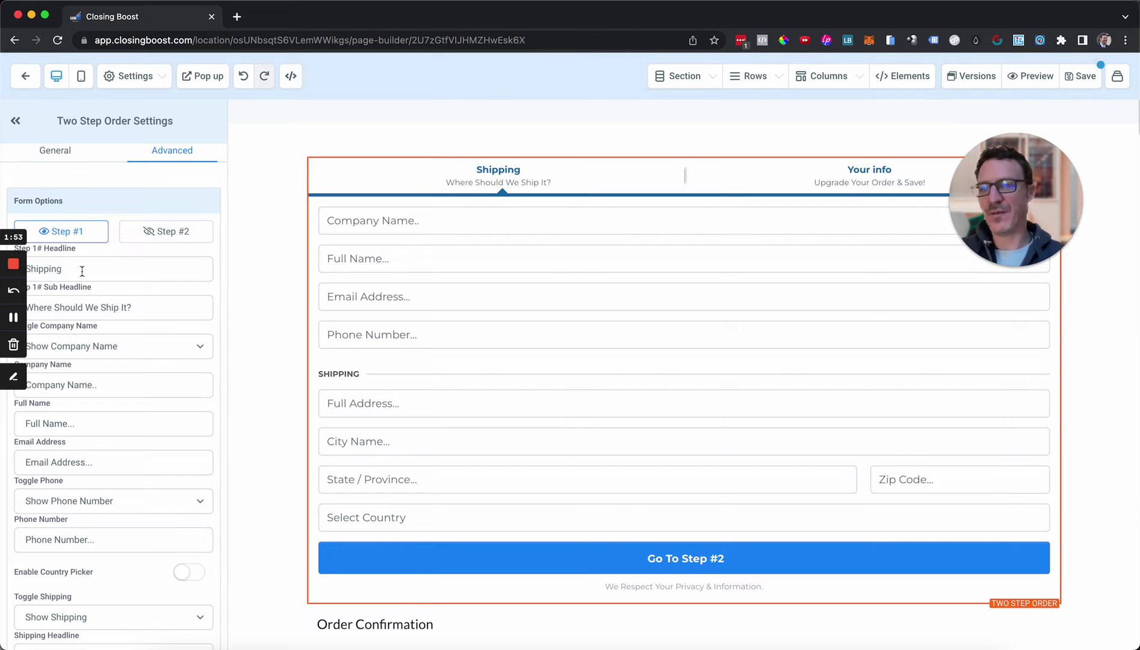
left_click_drag(82, 272, 13, 272)
type("Your Info")
Replace the Step 1 sub headline with 'Your Details Here'.
left_click(52, 308)
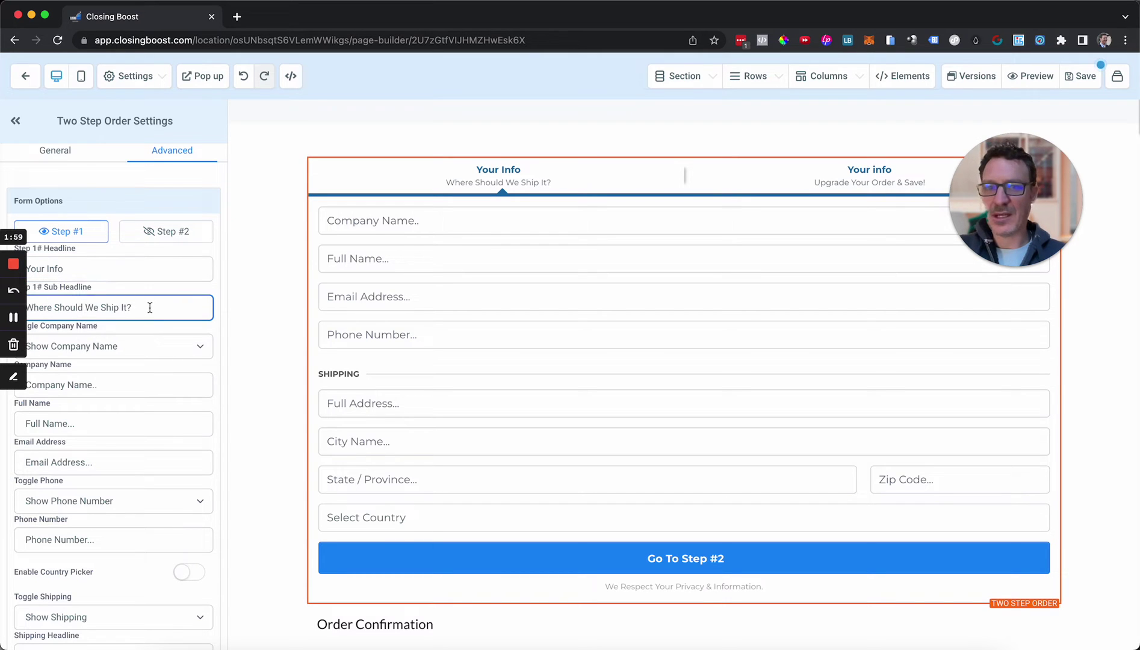
left_click_drag(136, 308, 2, 296)
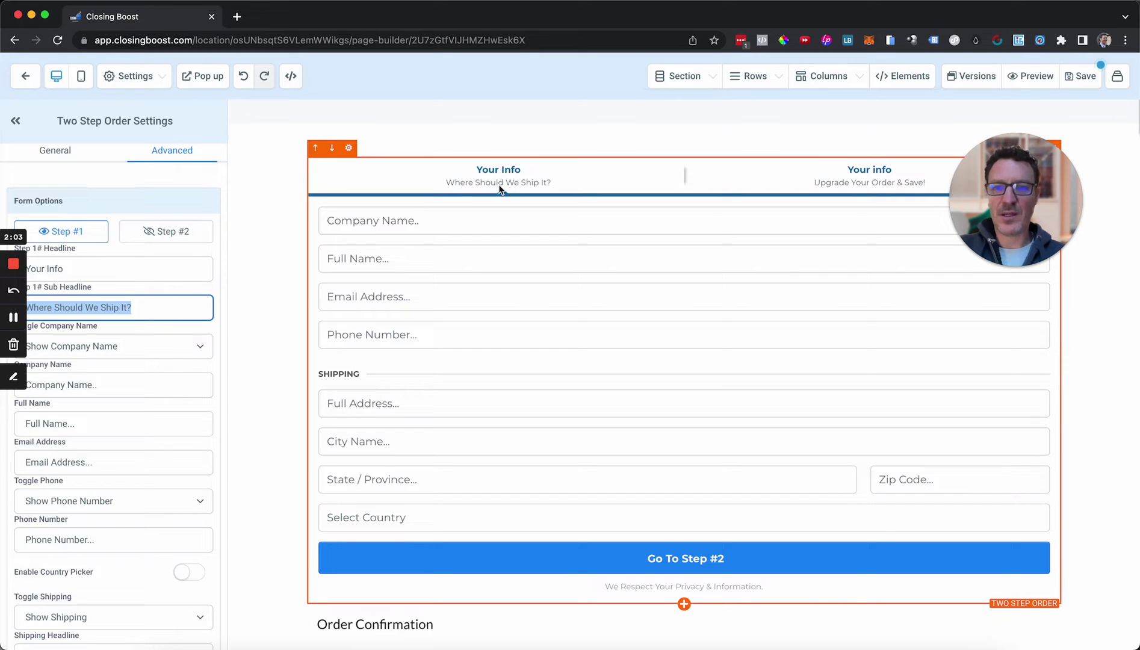
key("BackSpace")
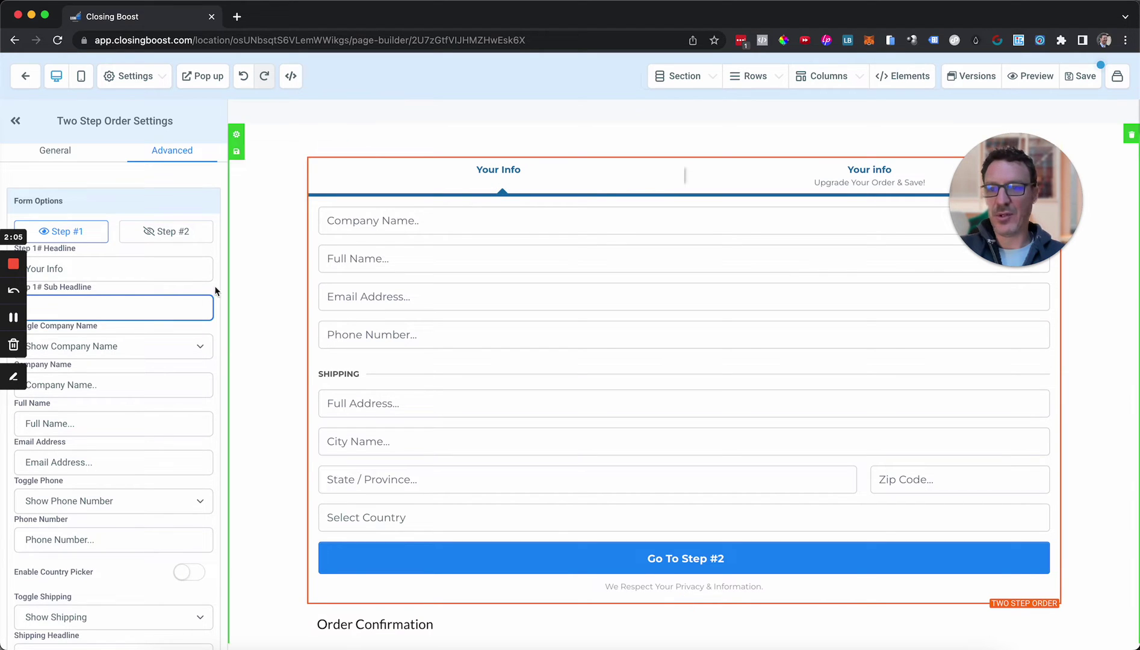
left_click(156, 305)
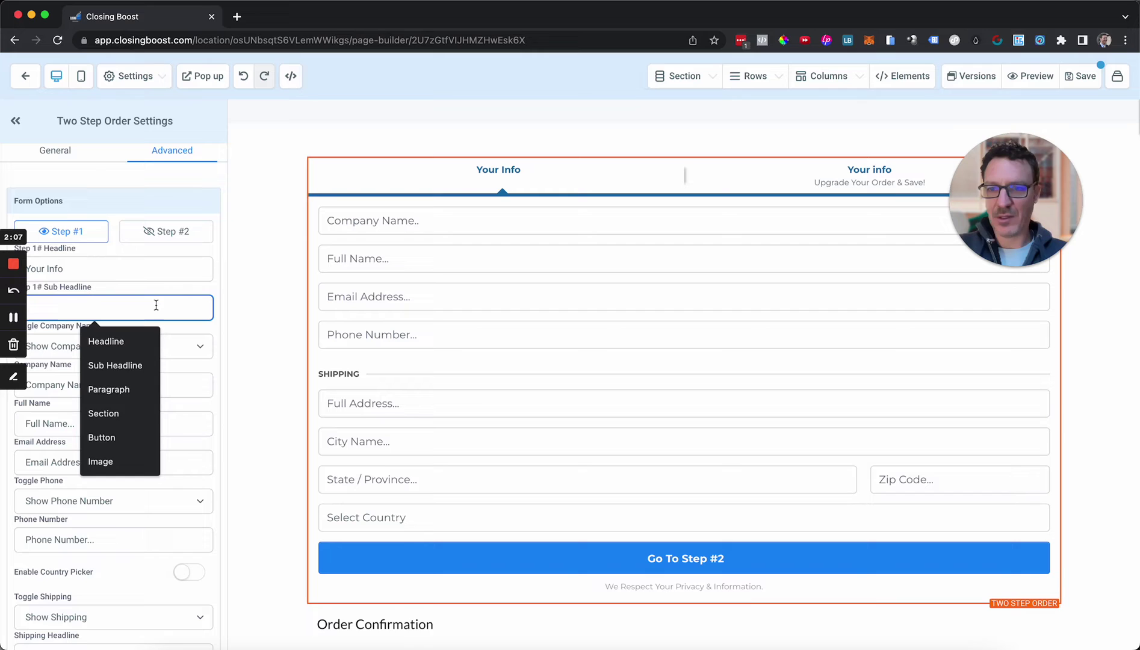
type("Your Details Here")
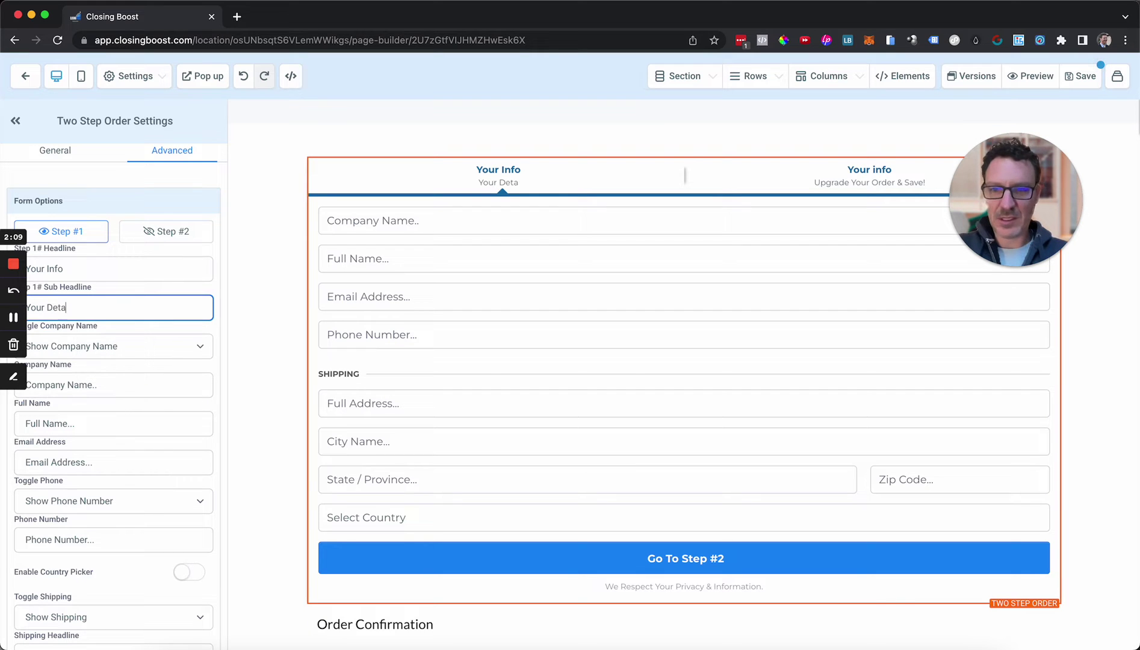
Hide the Company Name and Shipping fields on step one.
left_click(167, 346)
left_click(162, 358)
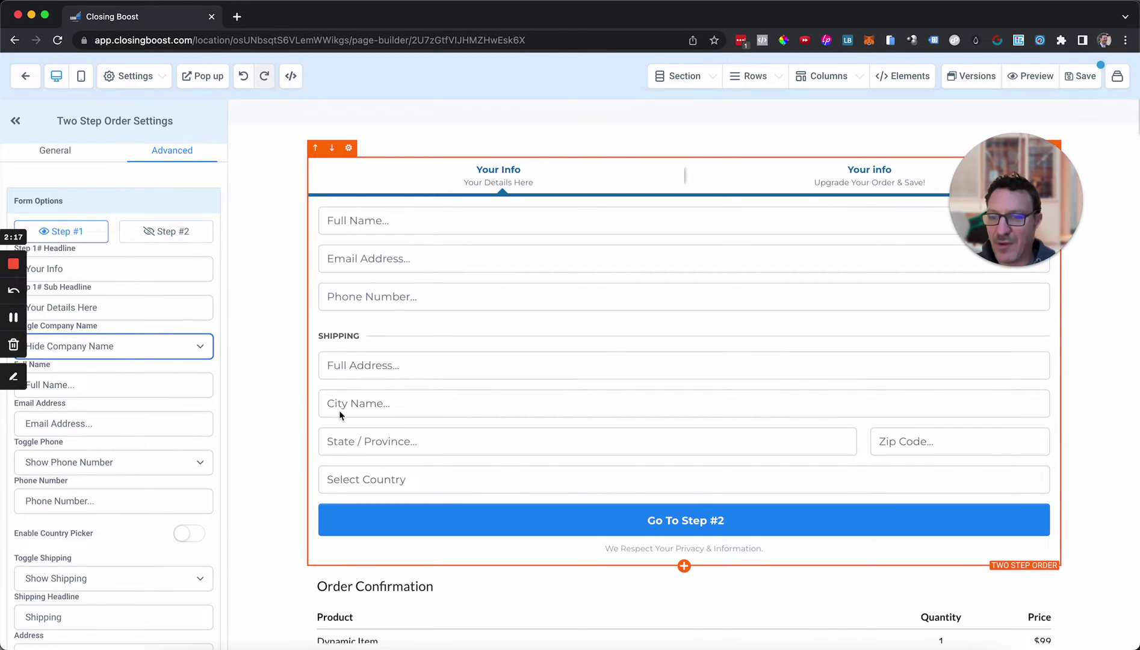
left_click(161, 578)
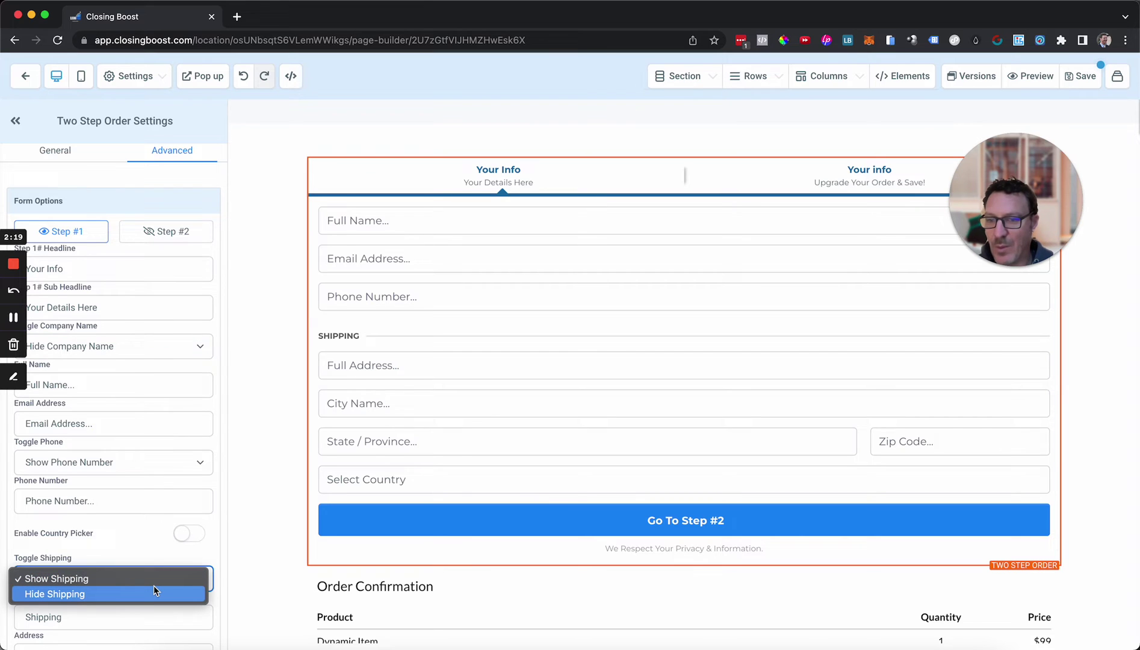
left_click(154, 589)
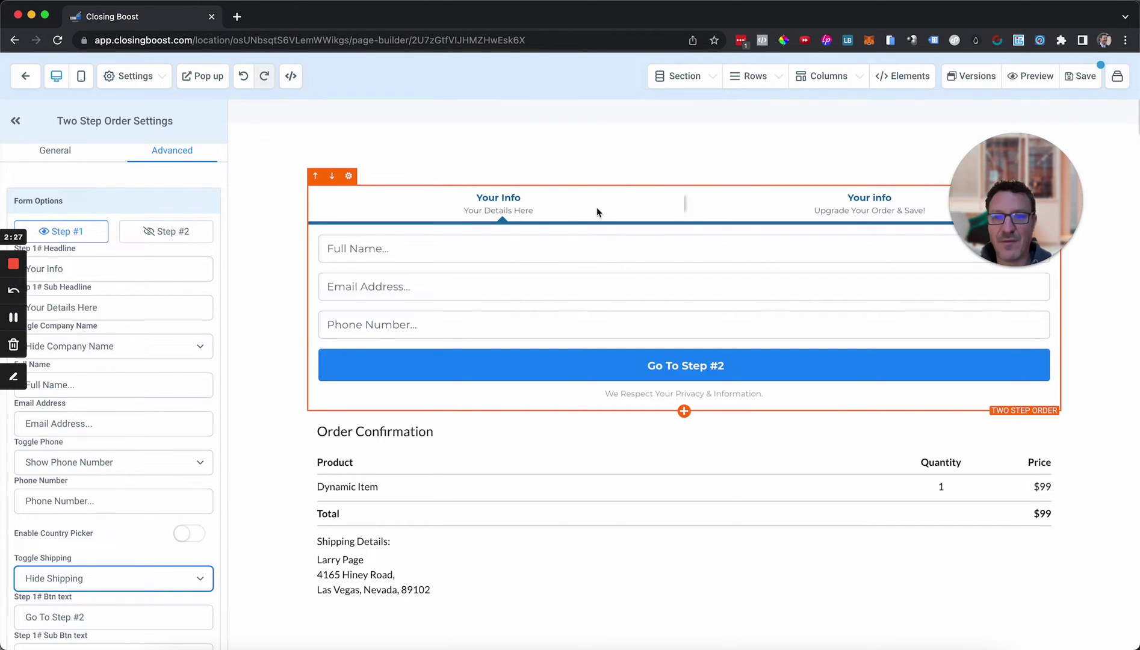
Set the Step #2 headline to 'Confirmation' and the sub headline to 'Order Detail'.
left_click(168, 239)
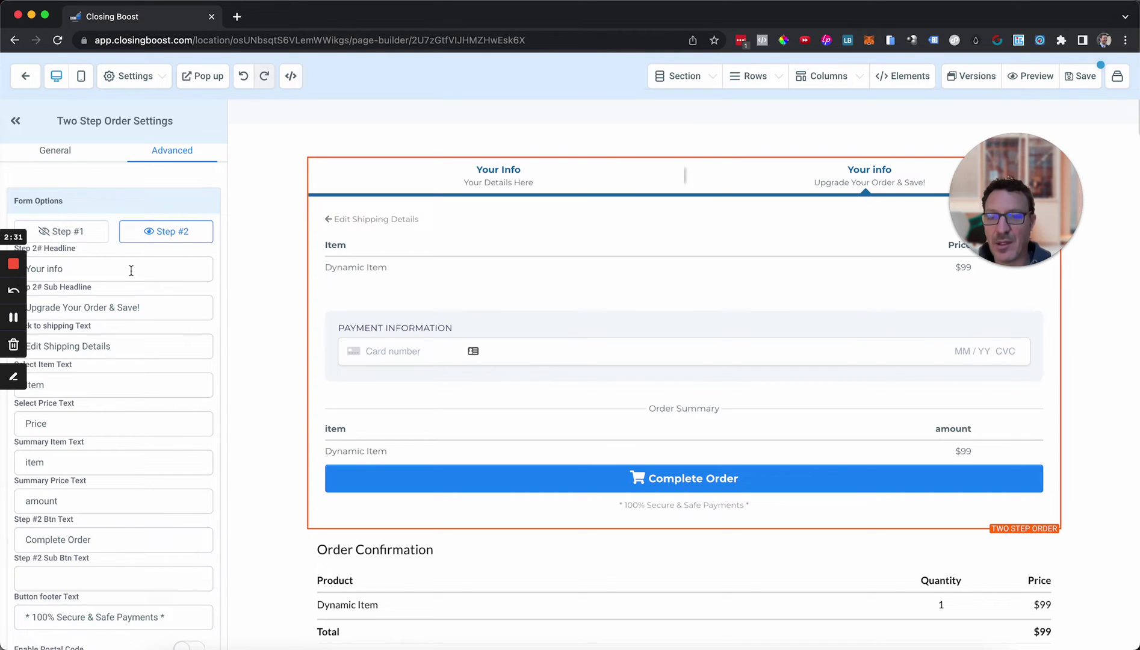
left_click_drag(131, 271, 18, 266)
type("Confirma")
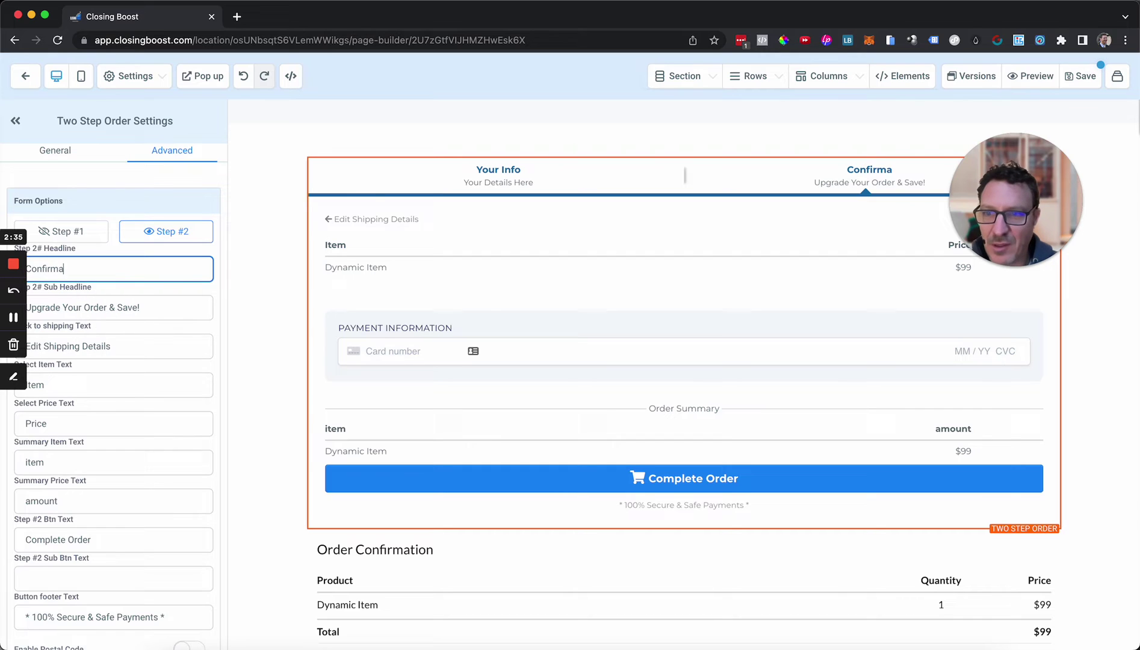
type("tion")
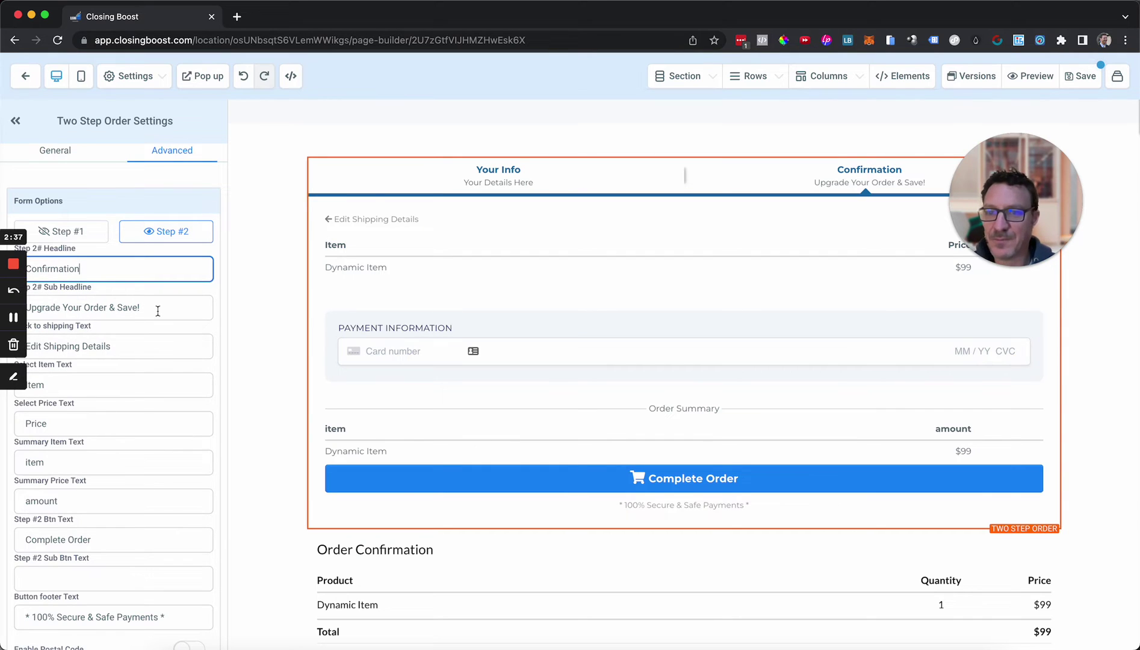
left_click_drag(157, 310, 7, 304)
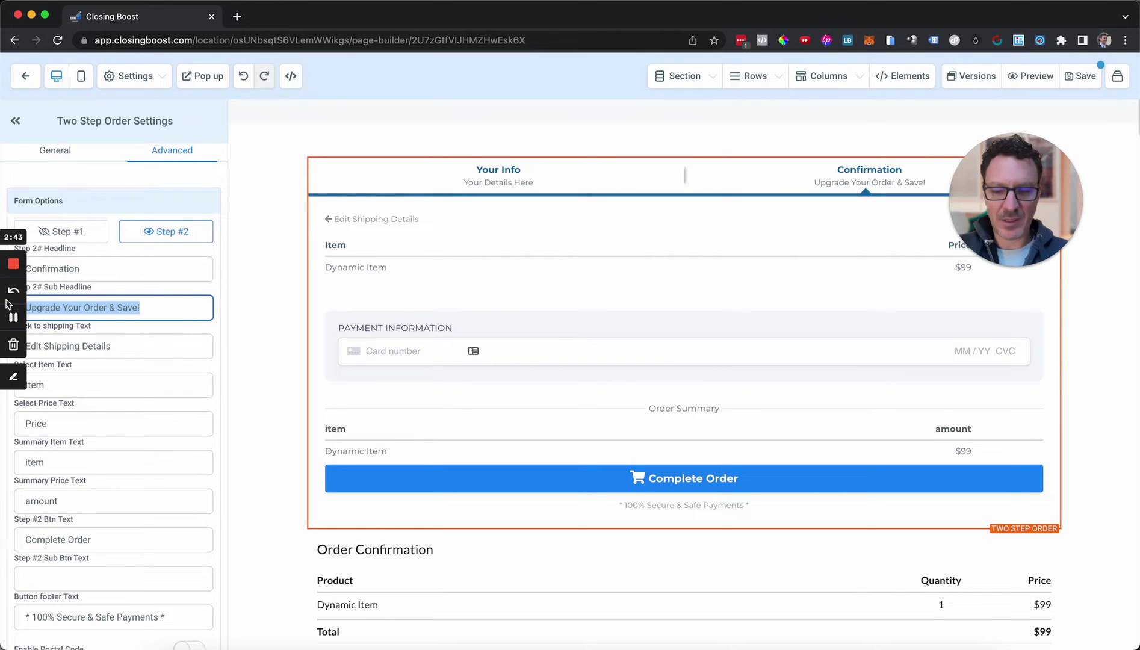
type("Order Details")
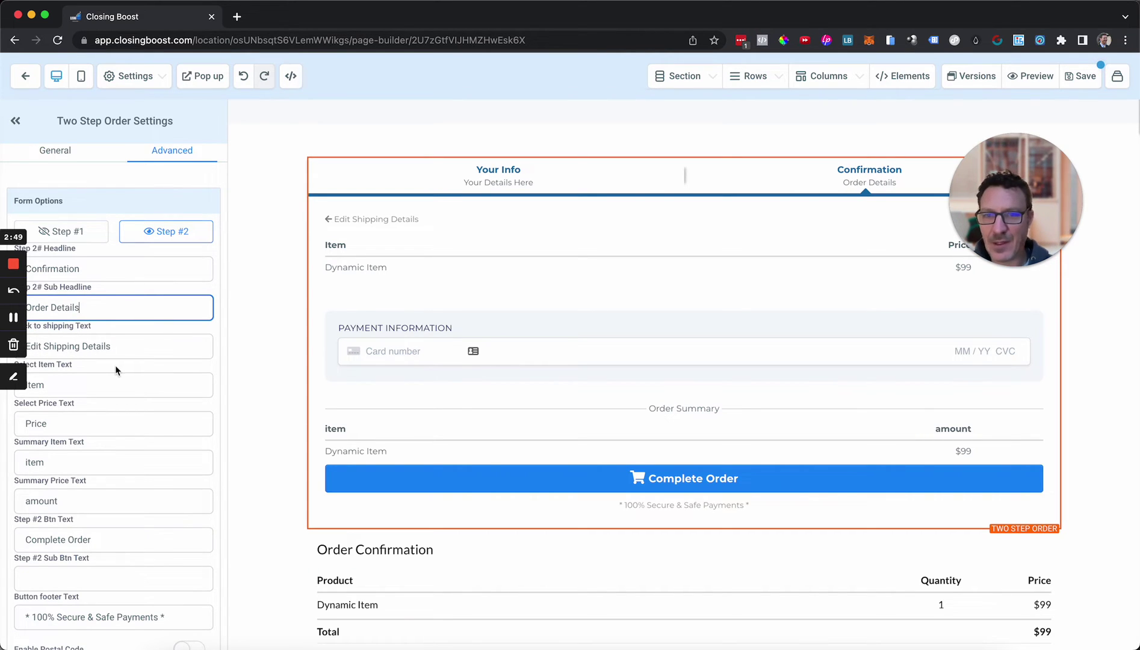
Change the back link text to read 'Edit Your Info'.
scroll(116, 369, "down", 1)
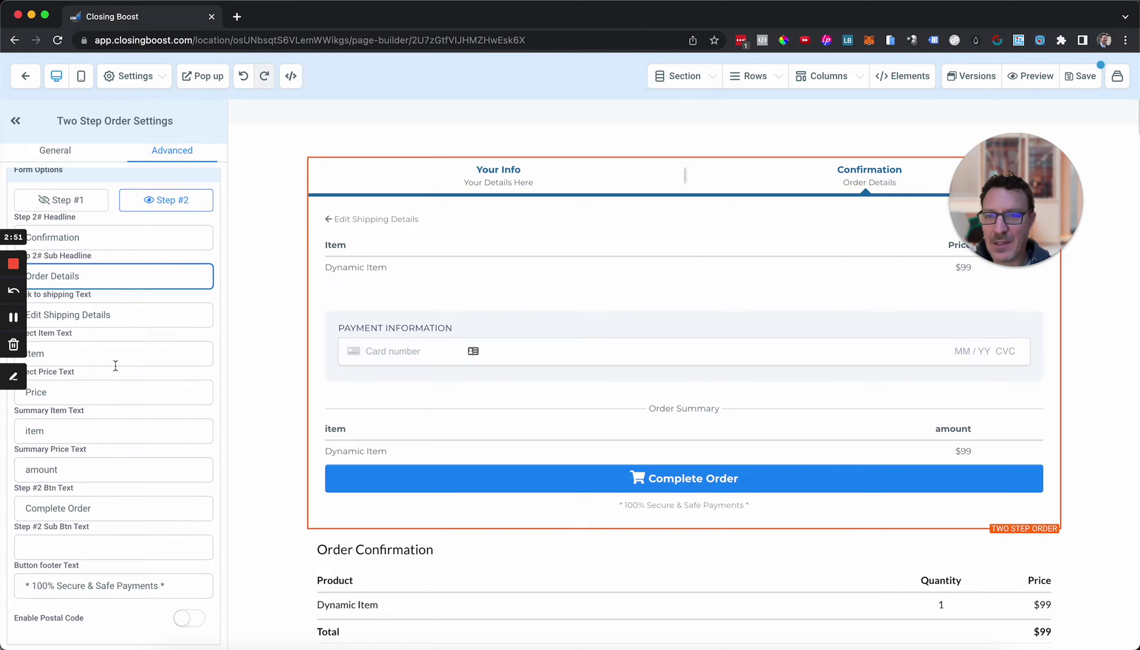
scroll(115, 365, "up", 1)
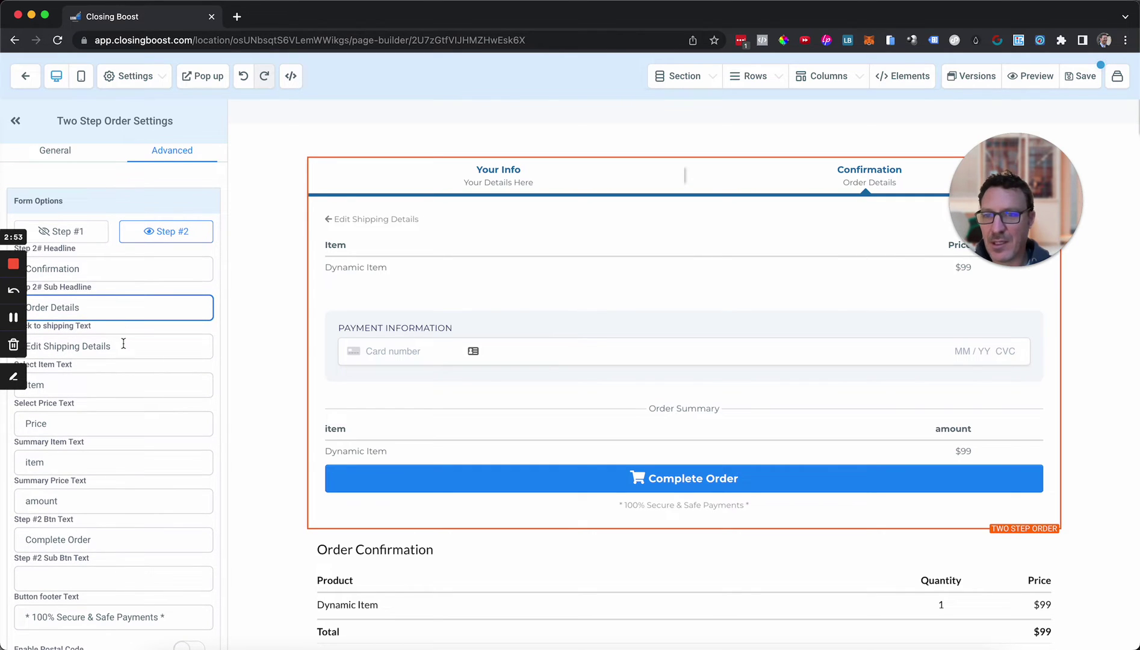
left_click(125, 347)
key("alt+shift+Left")
key("alt+shift+Left")
type("Your Info")
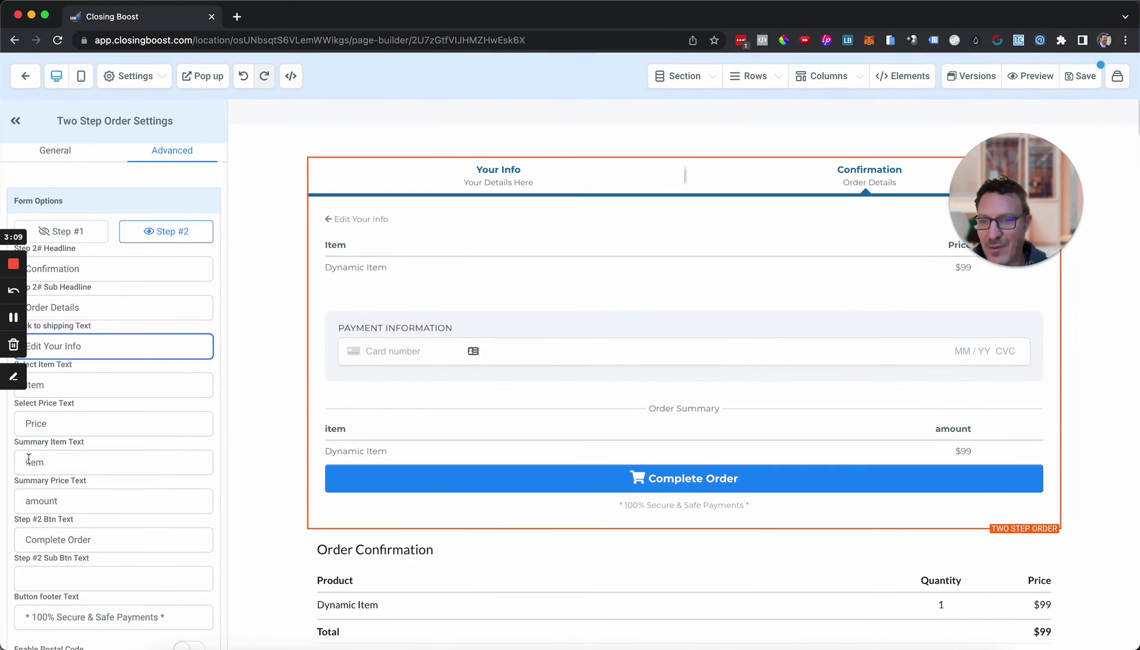
Capitalise the summary labels to 'Item' and 'Amount'.
left_click(28, 462)
key("BackSpace")
type("I")
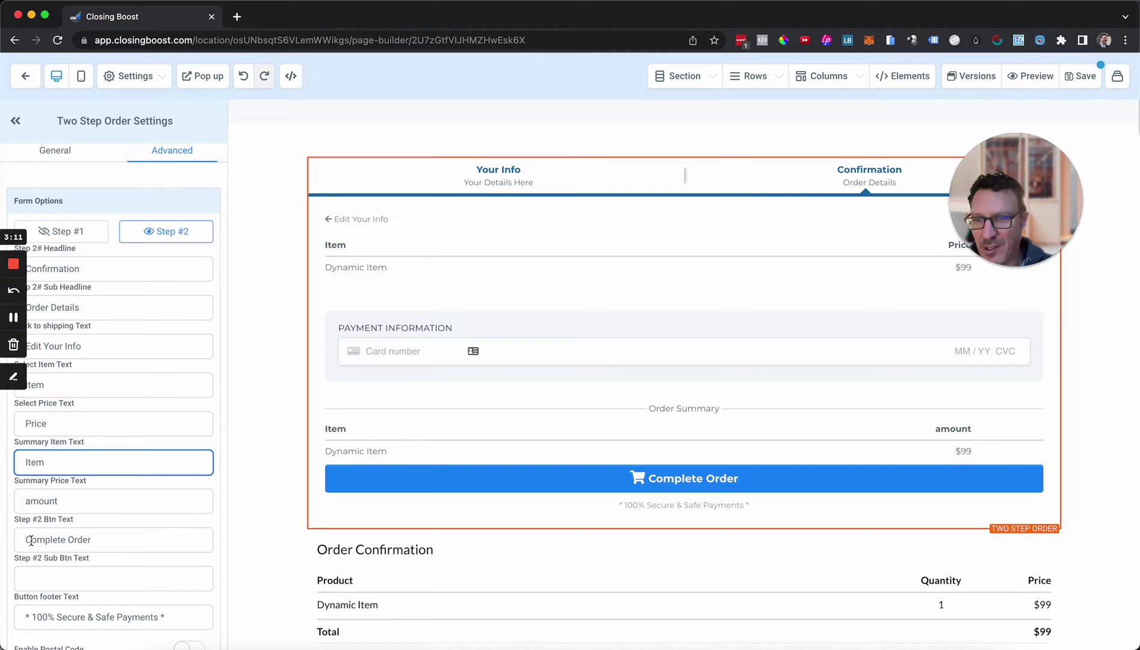
left_click(33, 501)
type("A")
Switch on Enable Order Bump for the two-step form.
scroll(95, 512, "down", 5)
scroll(479, 389, "down", 3)
scroll(478, 390, "up", 6)
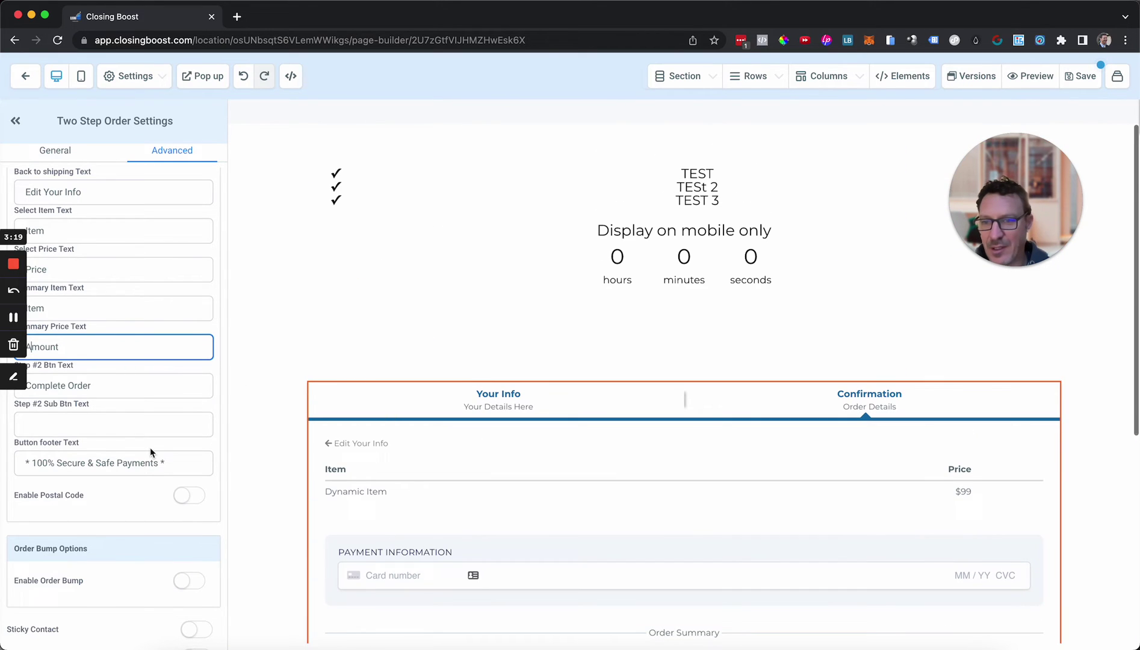
scroll(104, 542, "down", 2)
left_click(193, 518)
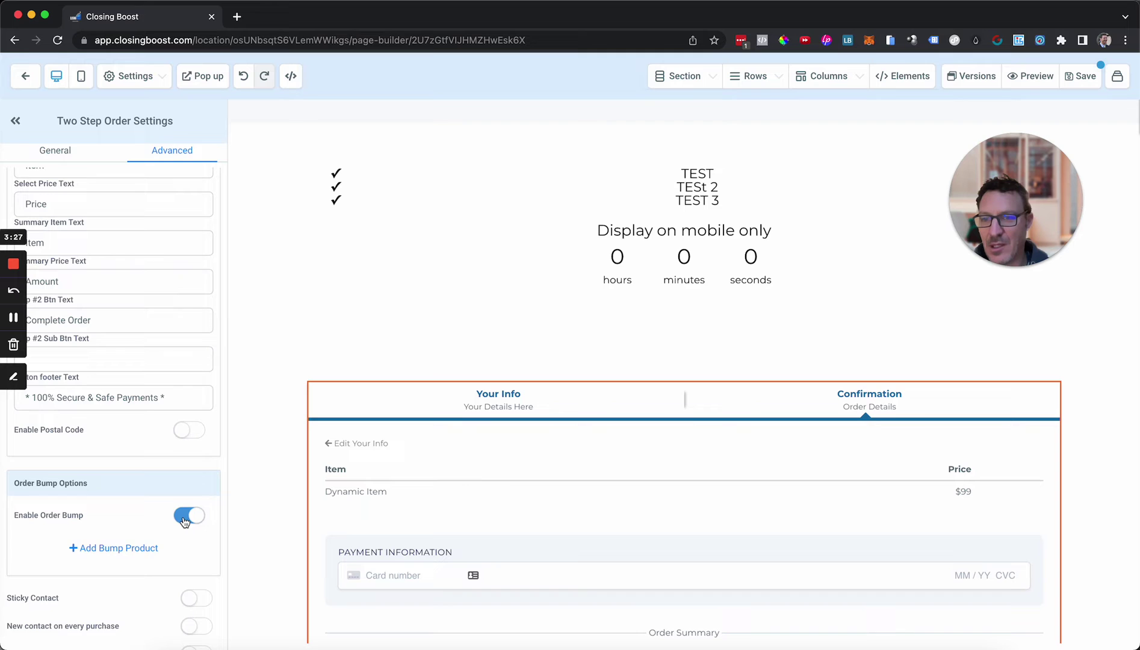
Turn the order bump back off and leave Enable Postal Code disabled after toggling it.
left_click(184, 518)
scroll(114, 502, "down", 2)
scroll(115, 502, "up", 2)
left_click(180, 428)
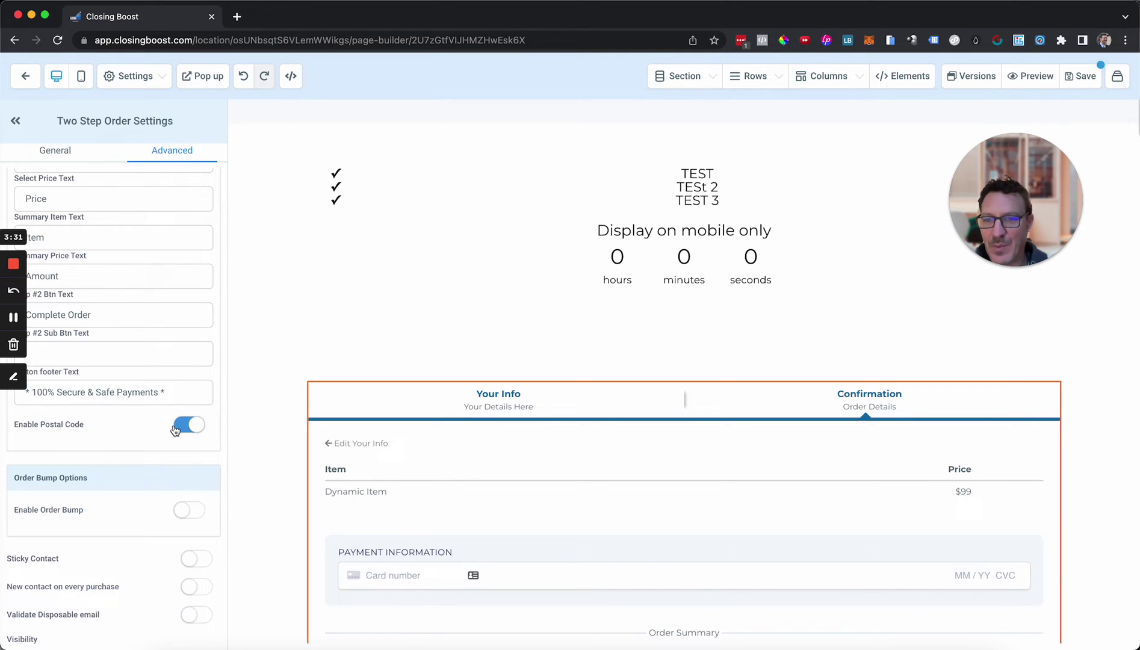
left_click(181, 428)
scroll(109, 438, "down", 3)
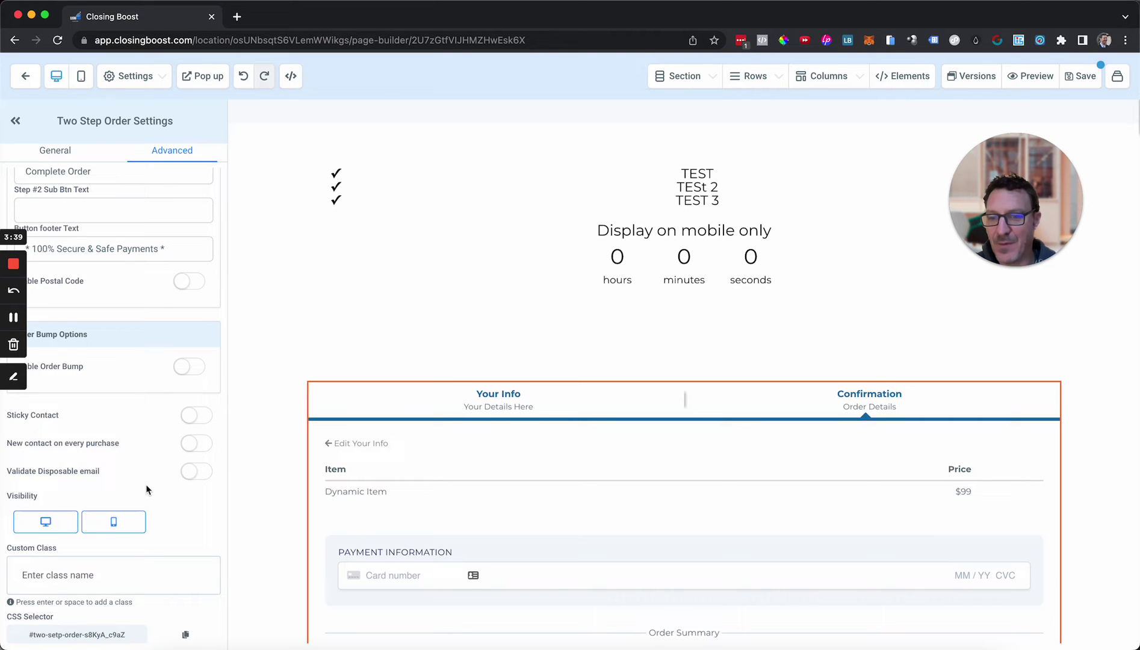
scroll(367, 510, "down", 4)
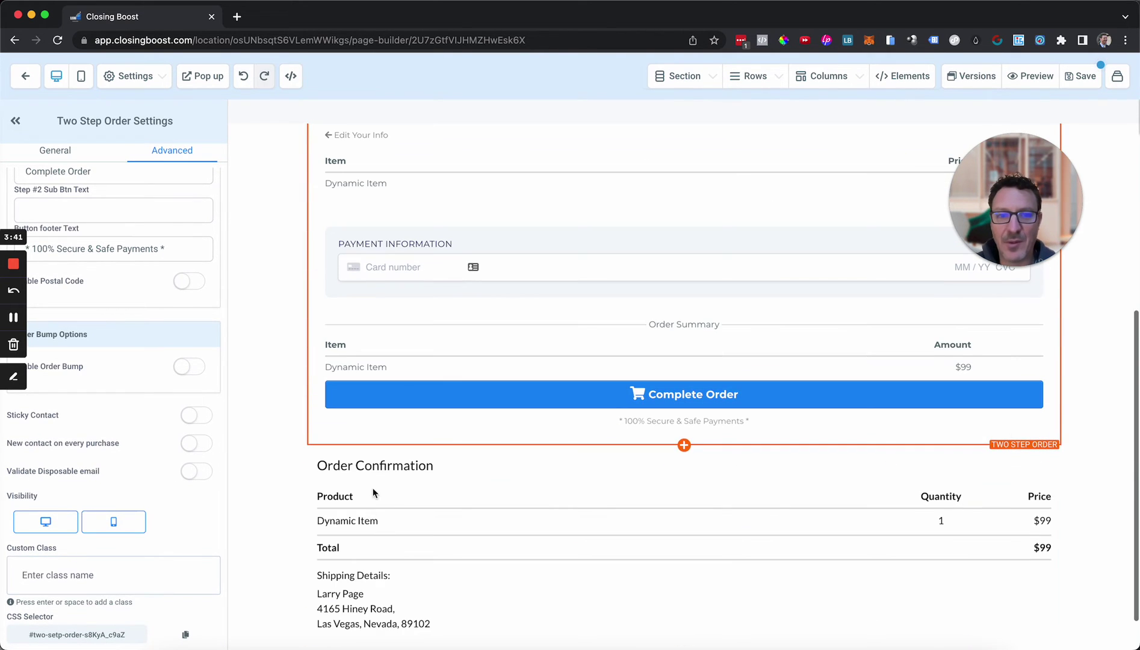
scroll(540, 207, "down", 3)
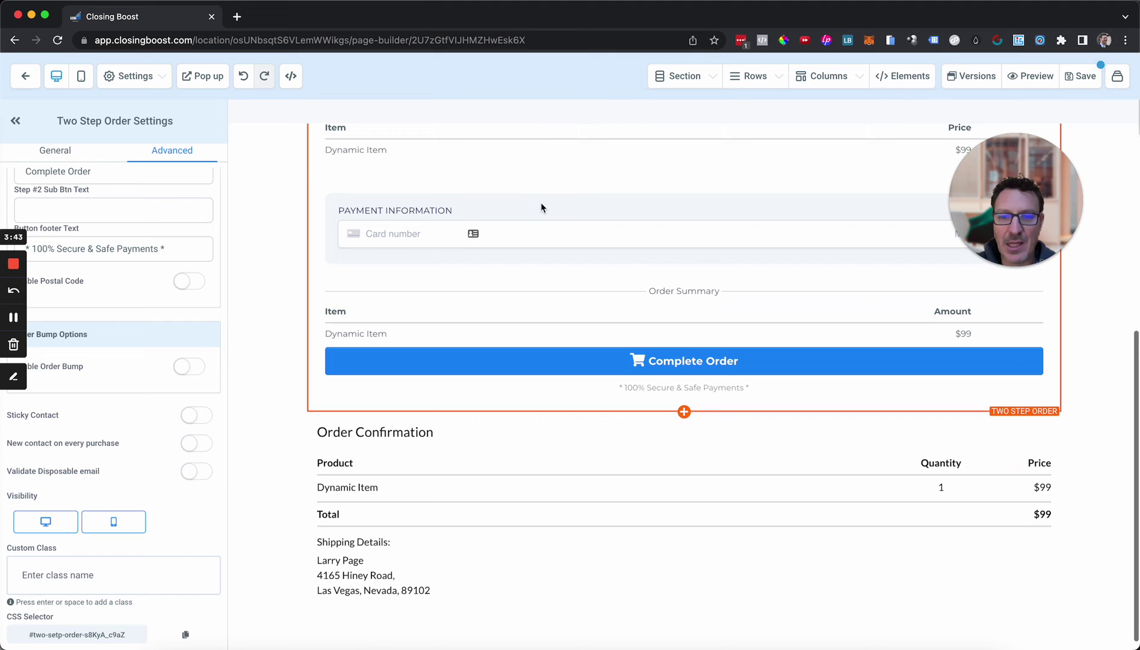
Confirm the form's sale action stays 'Go to Next step', then select the Order Confirmation block.
left_click(427, 496)
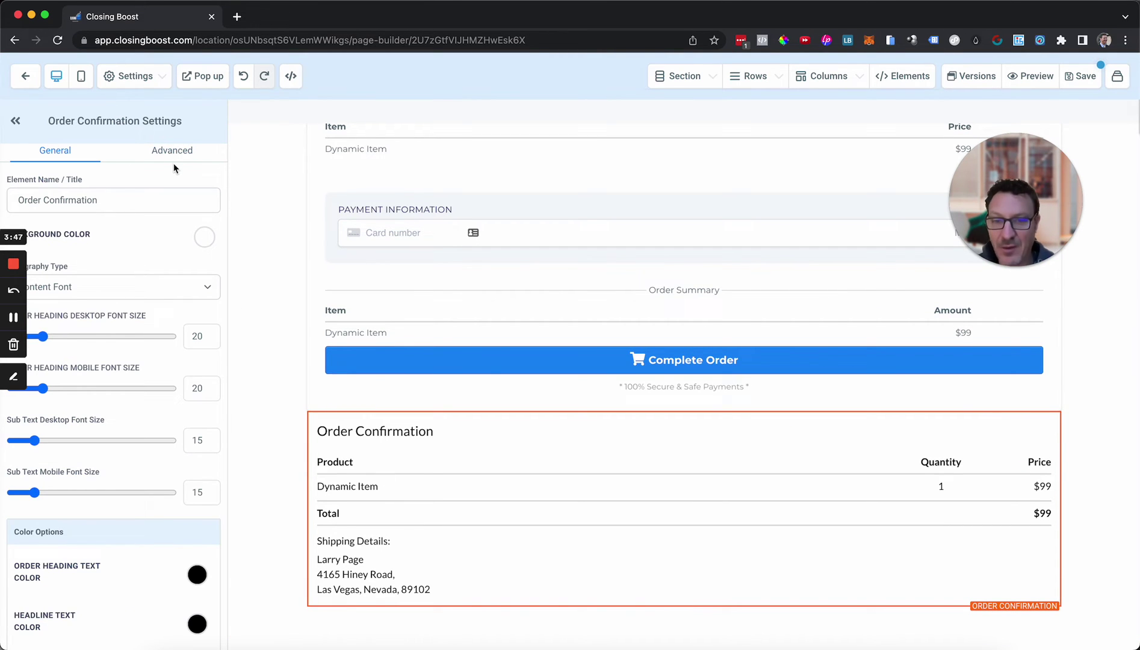
left_click(330, 220)
scroll(181, 397, "down", 3)
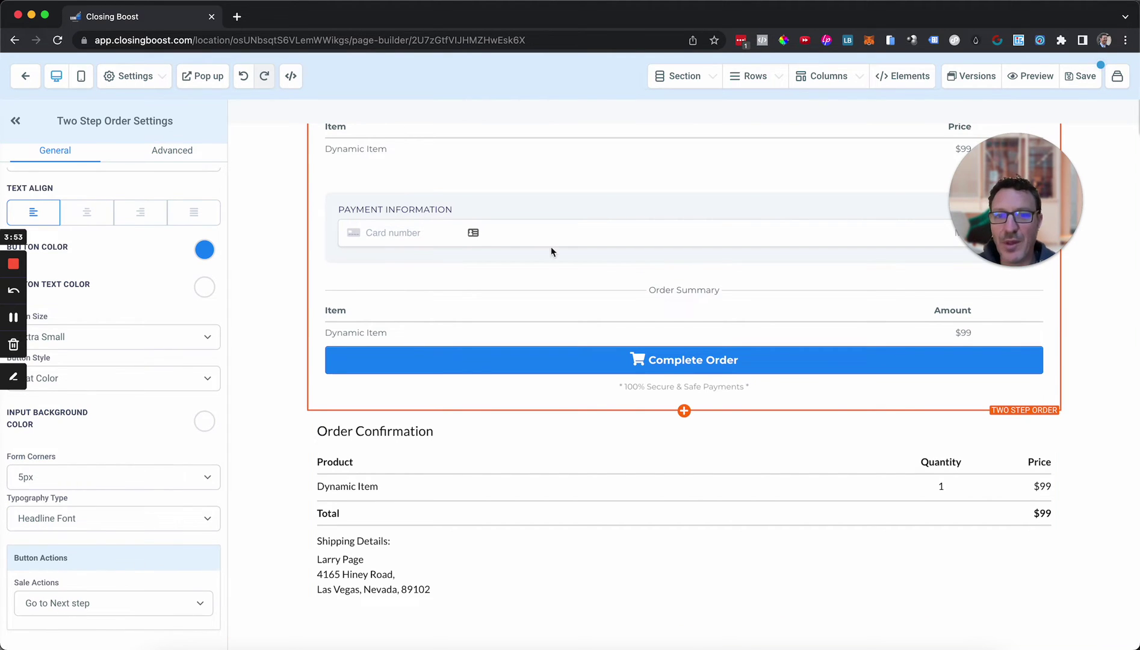
left_click(90, 603)
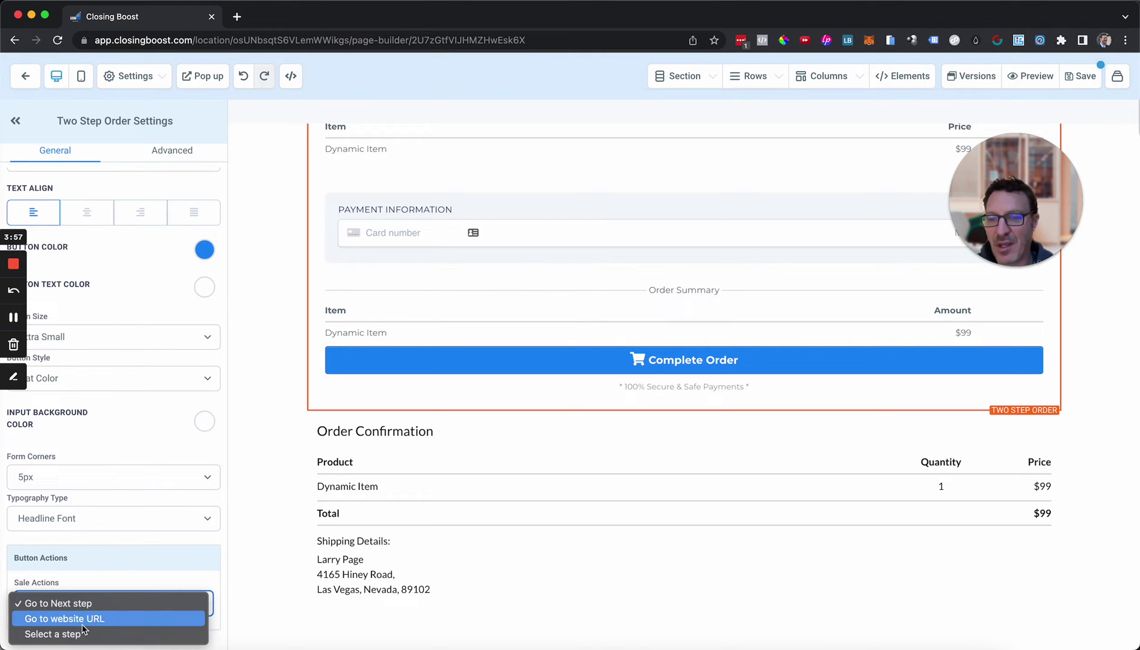
left_click(111, 542)
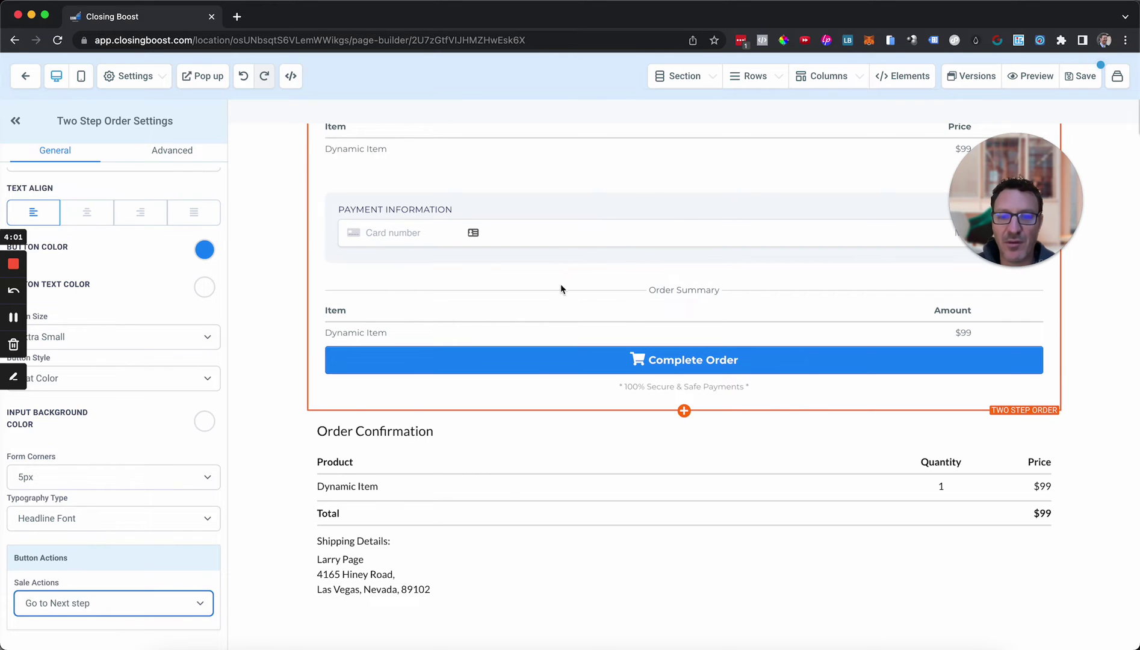
left_click(504, 501)
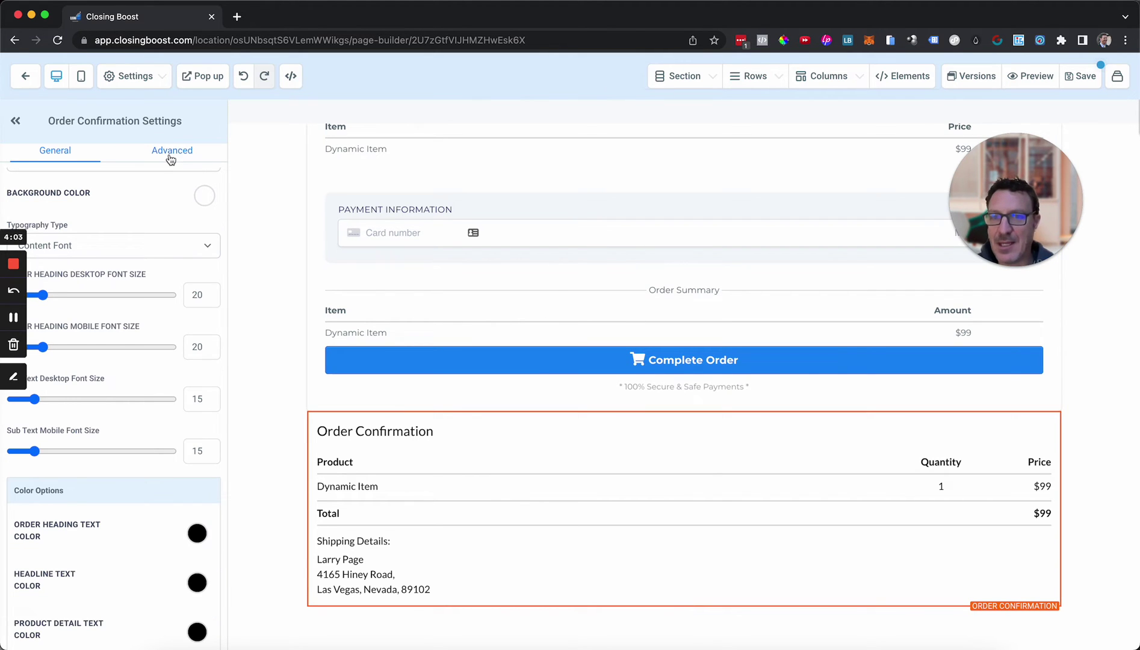
Set Order Confirmation's Toggle Shipping Details to Hide Shipping Details and save the page.
left_click(171, 158)
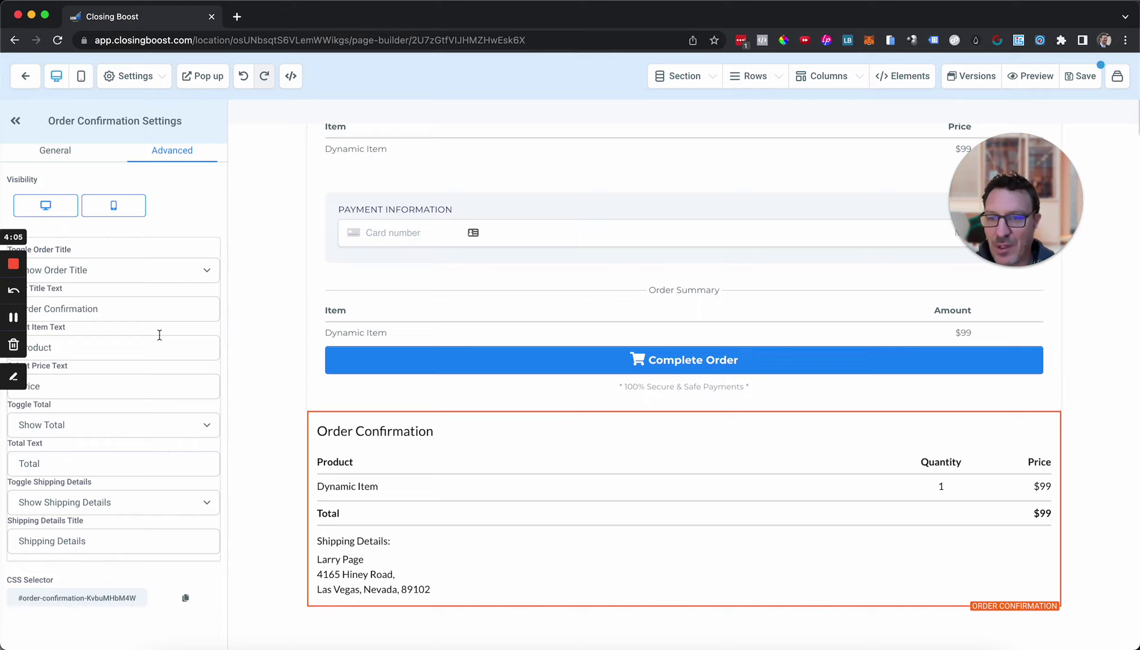
left_click(141, 508)
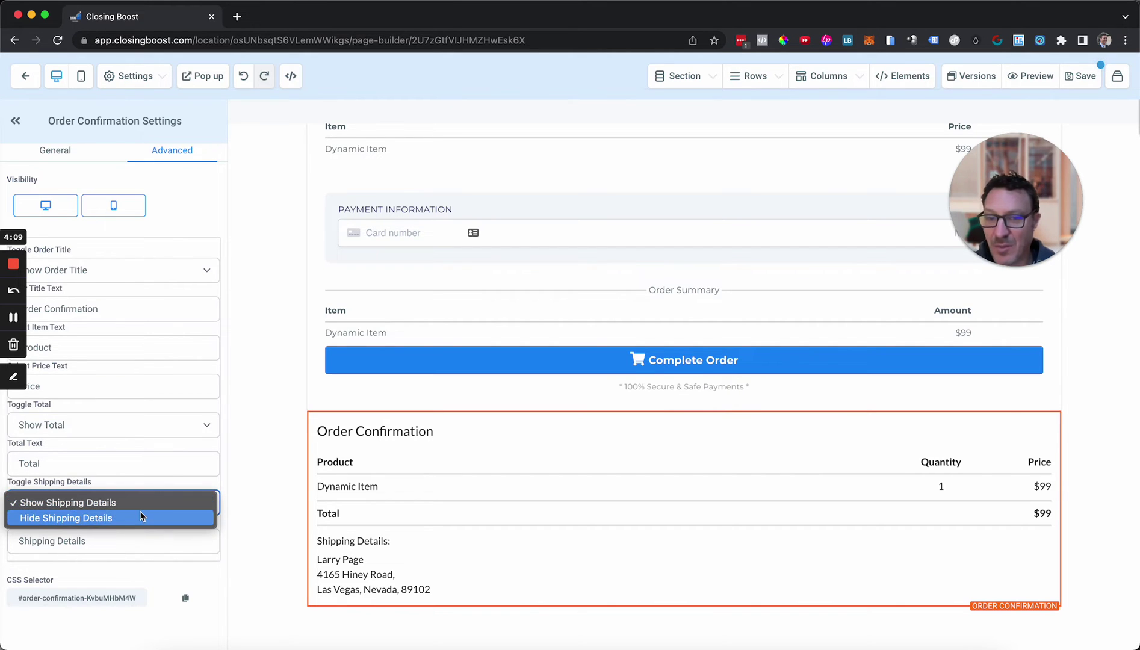
left_click(140, 514)
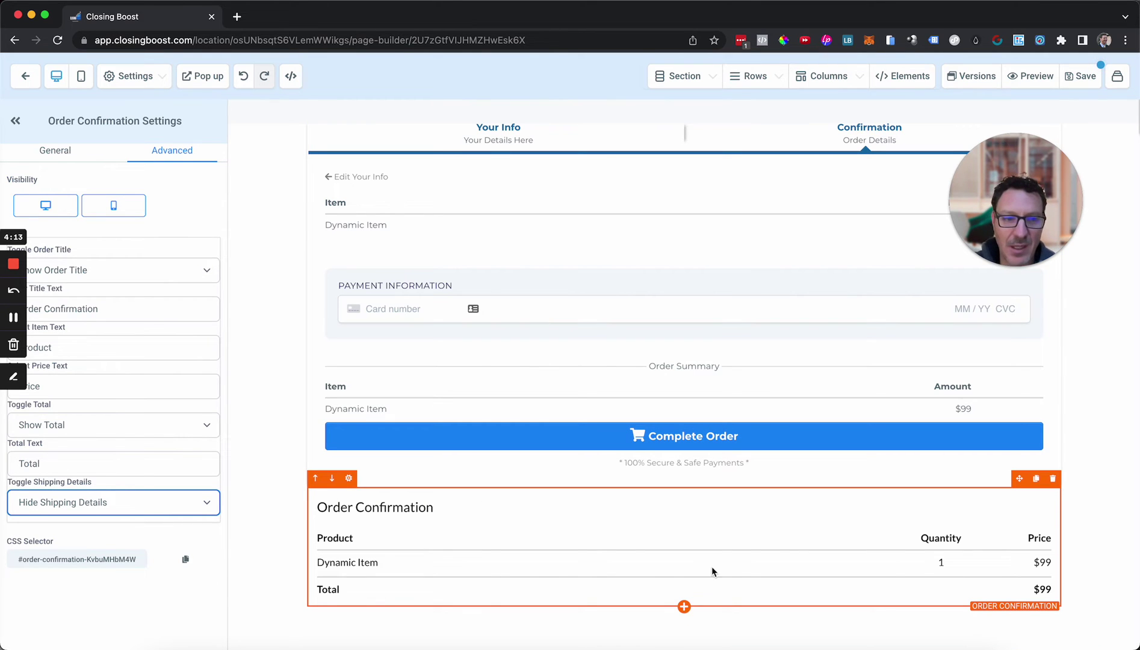
scroll(687, 528, "up", 5)
scroll(675, 529, "down", 5)
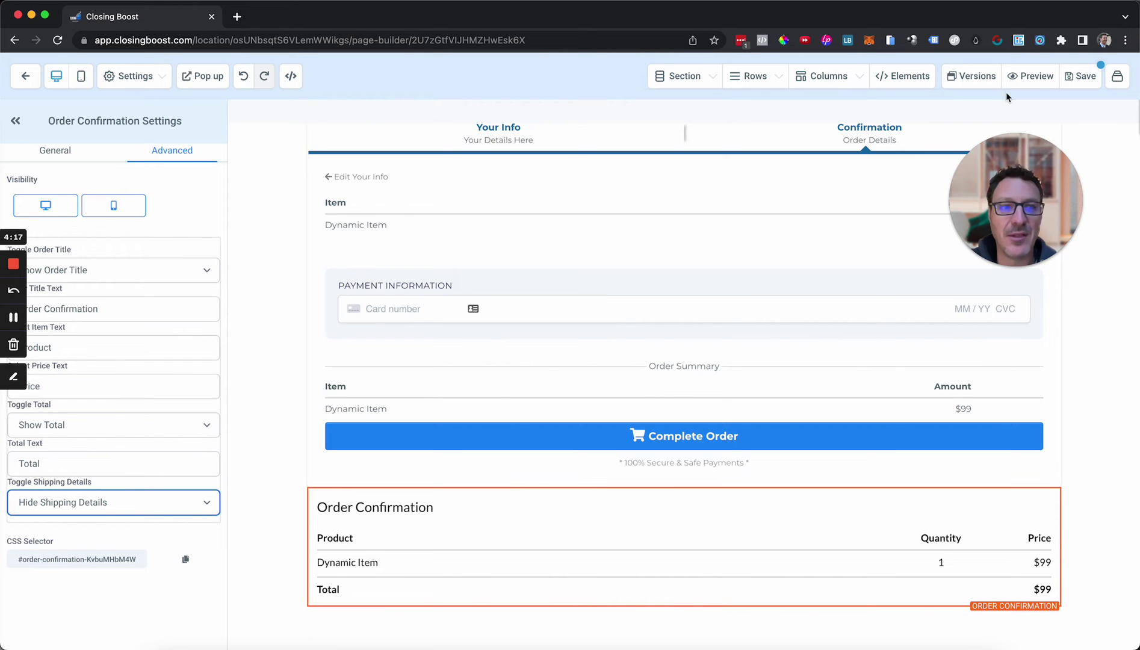
left_click(1076, 77)
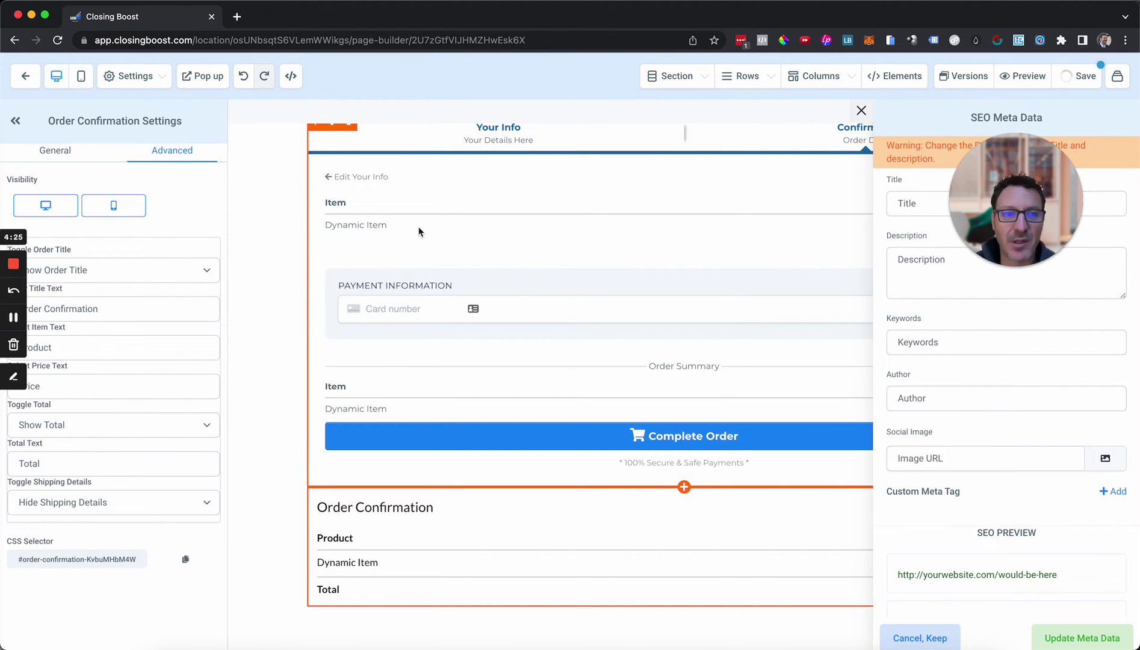
Leave the builder and view the test step's Products, showing one $0 Unnamed Product subscription.
left_click(24, 75)
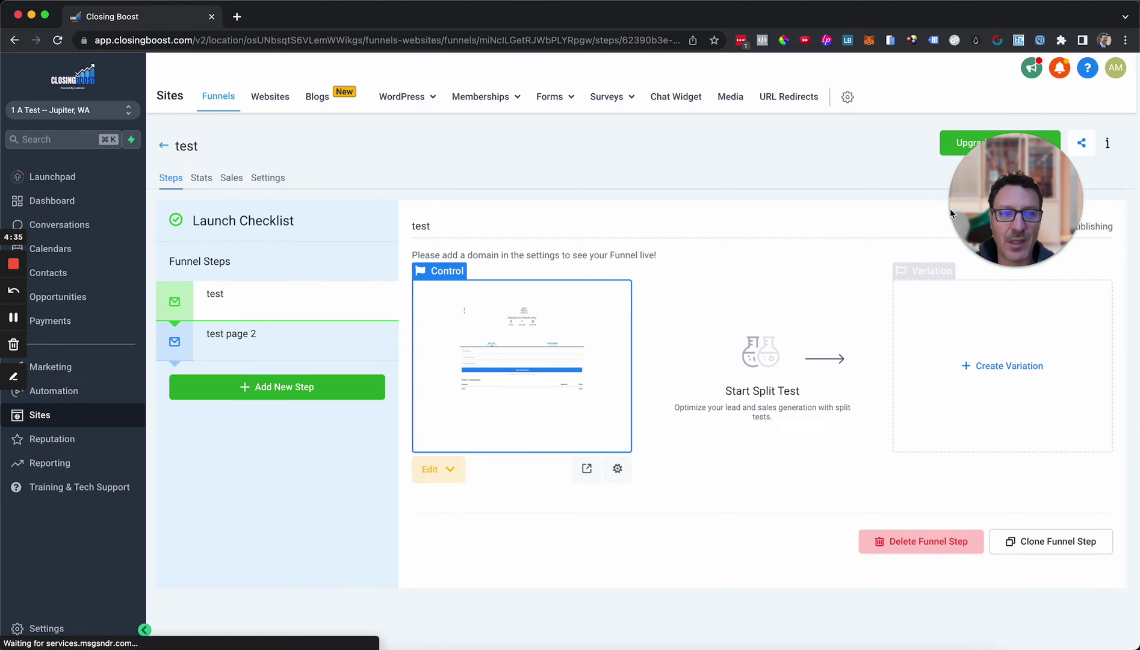
left_click_drag(1038, 186, 749, 171)
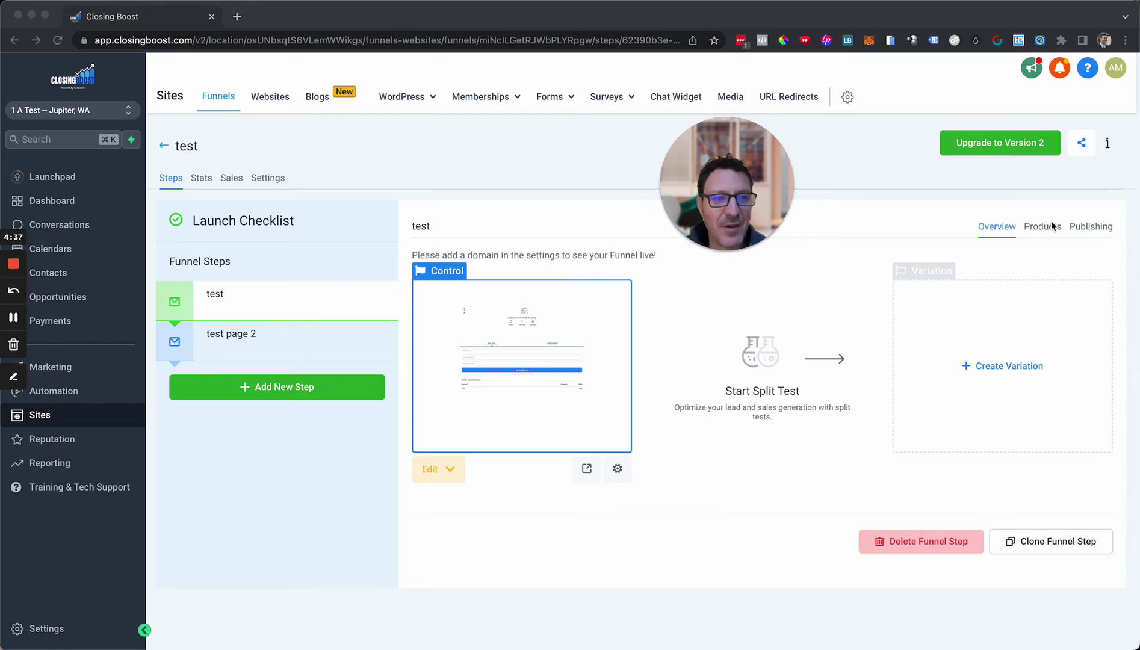
left_click(1032, 227)
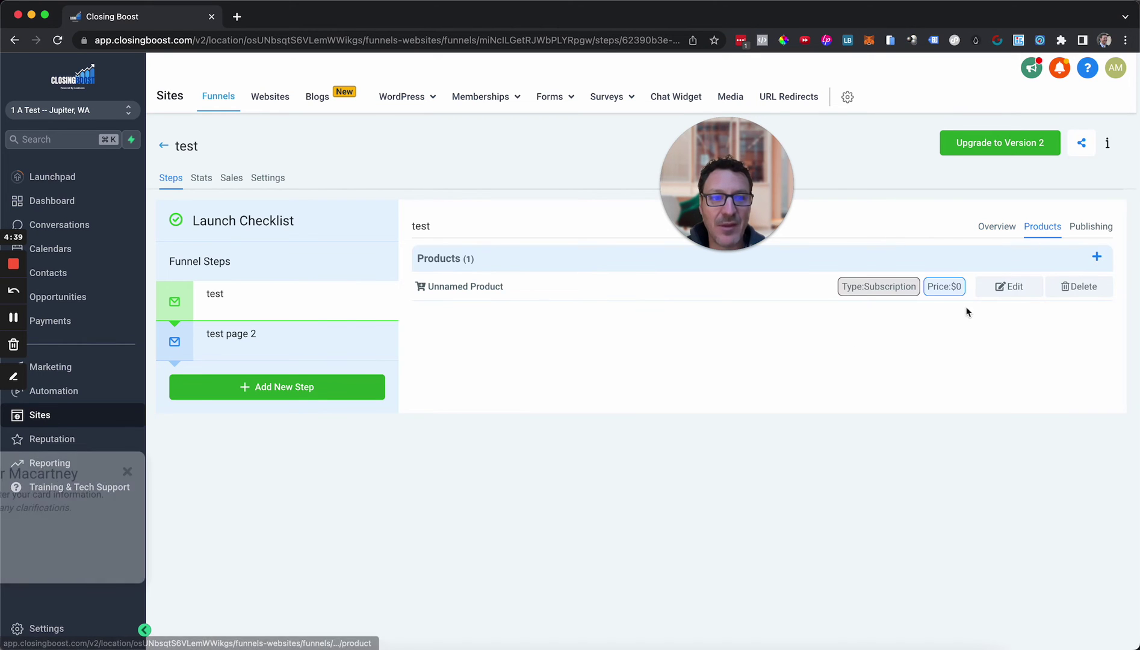
left_click(1017, 291)
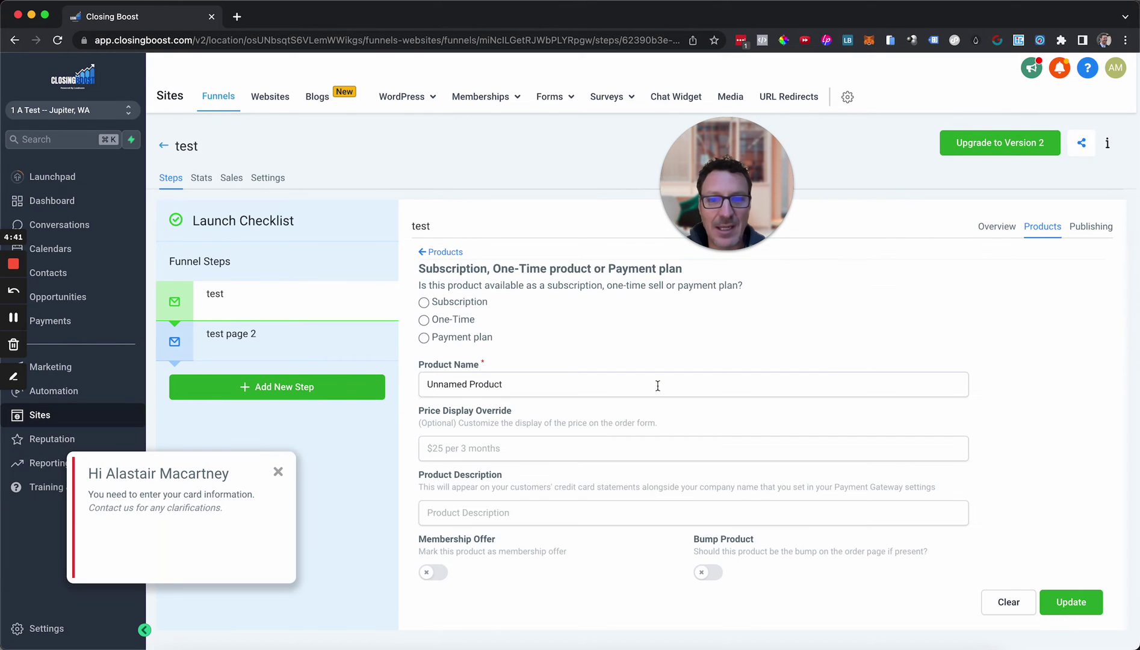
left_click(423, 302)
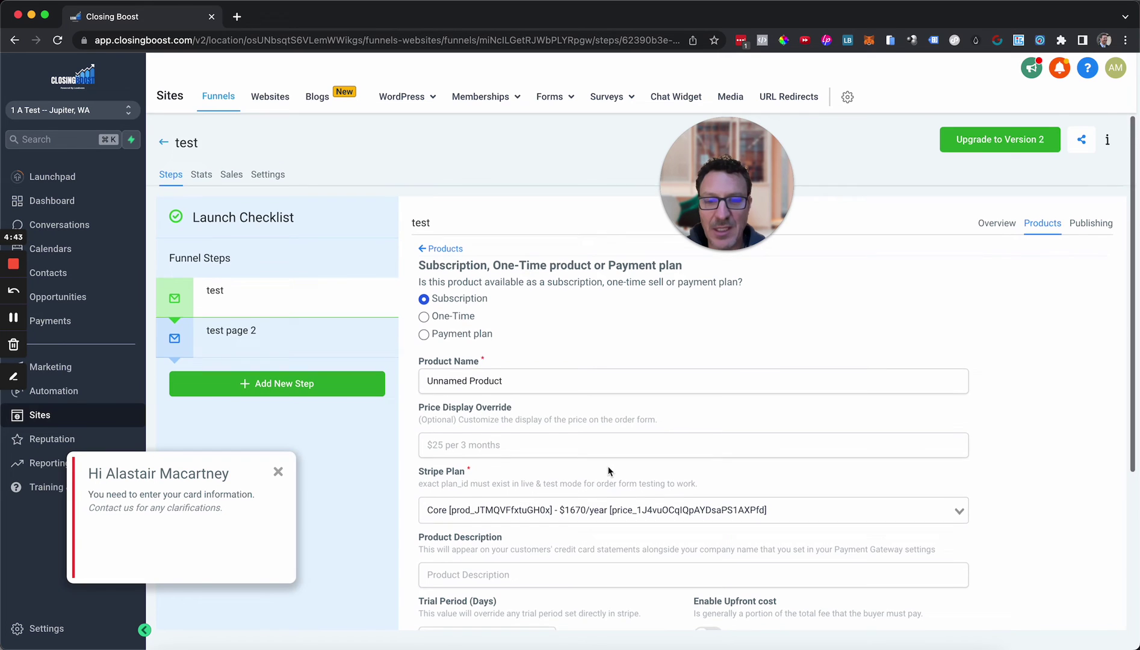
scroll(603, 484, "down", 5)
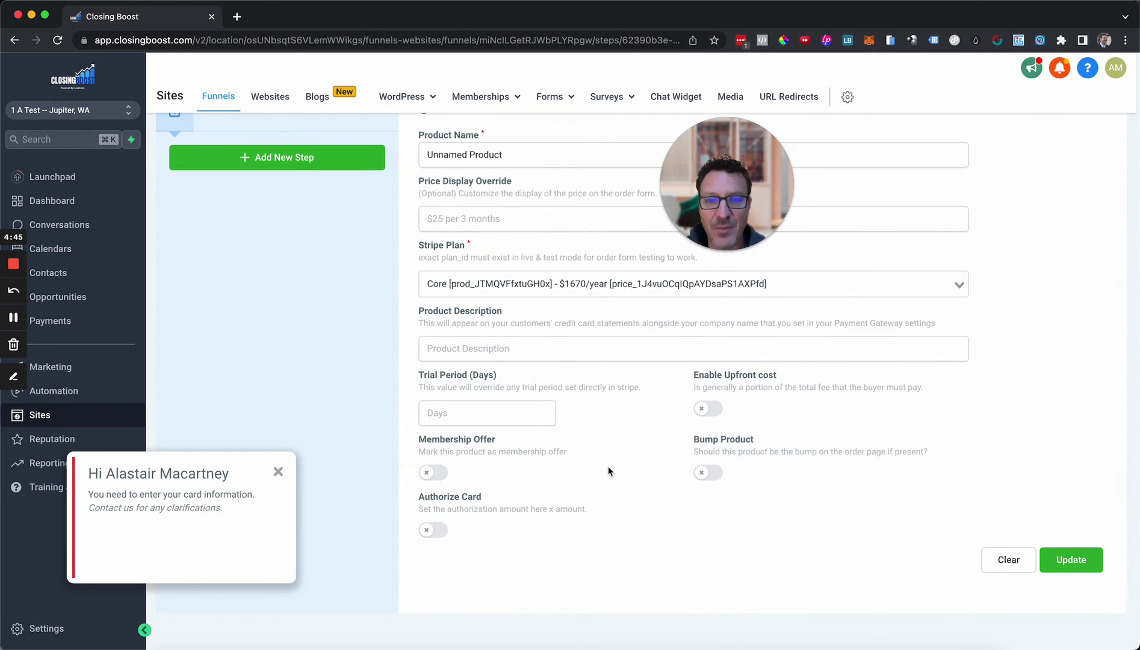
scroll(609, 471, "up", 5)
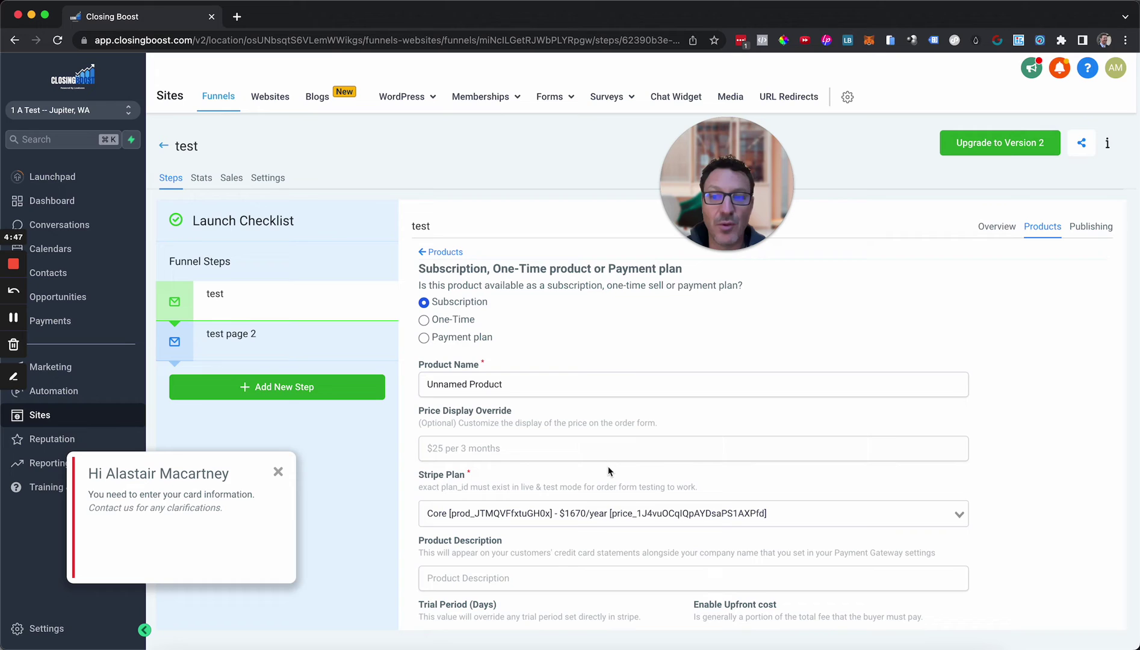
left_click(437, 252)
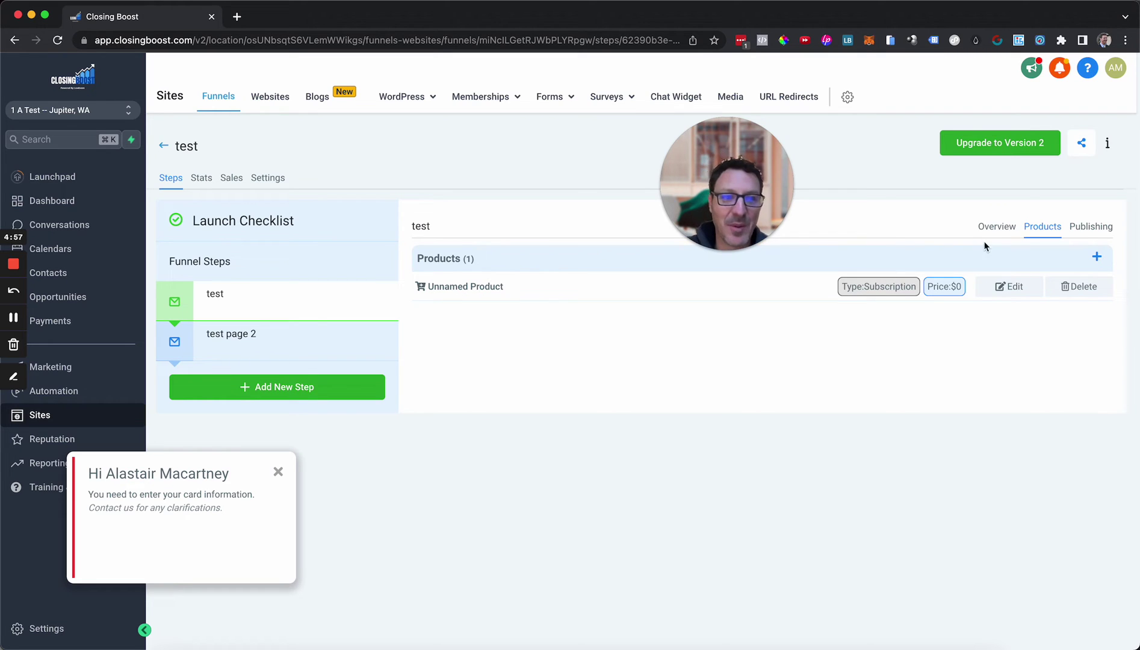
Close the card information notice on Overview and open the test funnel's Settings.
left_click(996, 226)
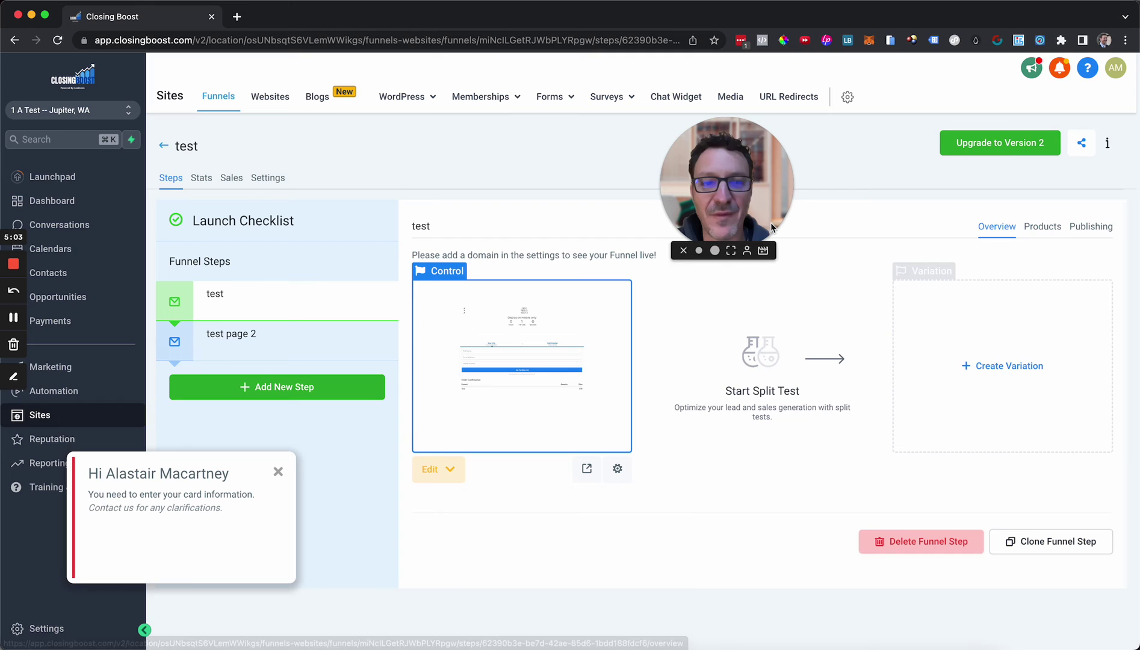
left_click(278, 471)
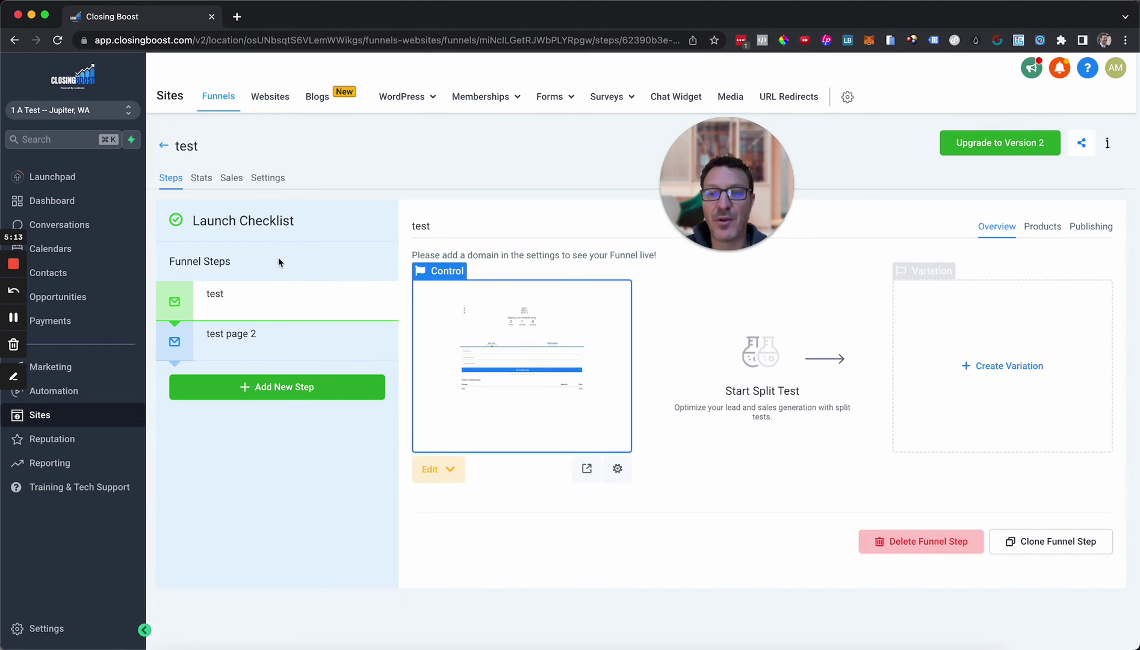
mouse_move(265, 356)
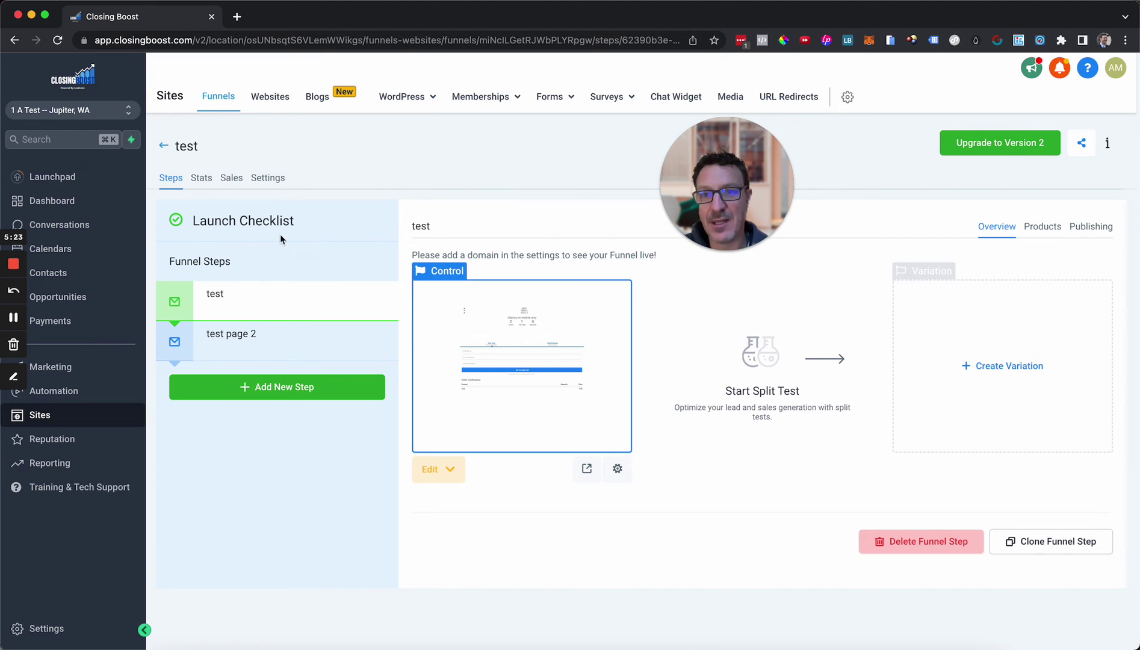
left_click(263, 180)
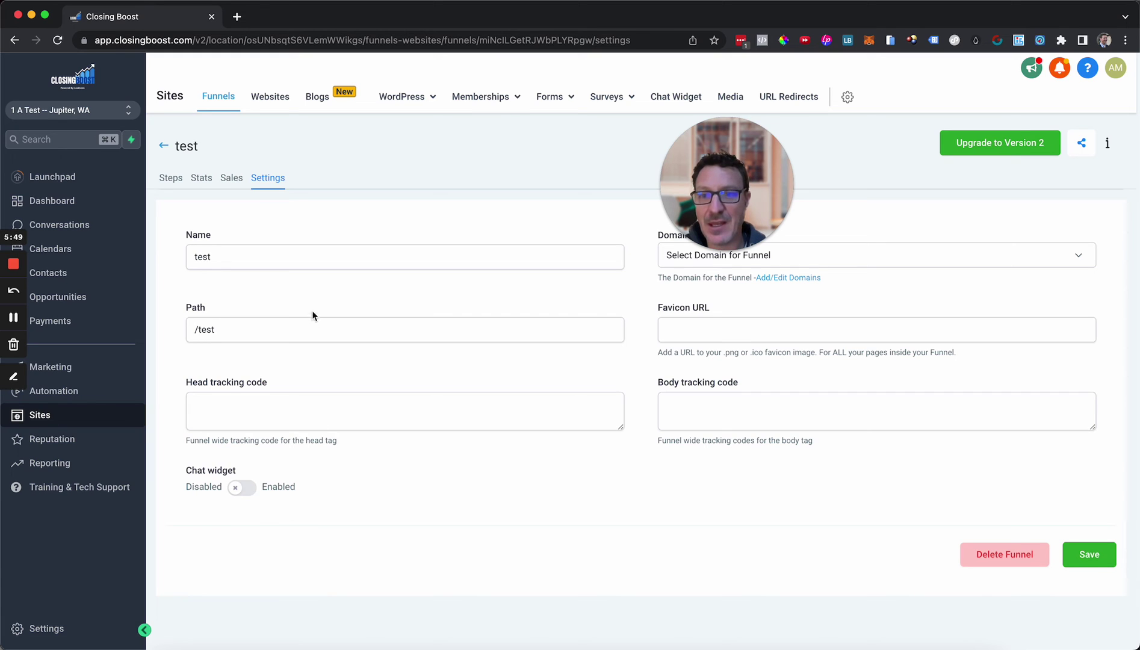
Enter a test value in Head tracking code, delete it entirely, and return to the test funnel's Steps.
left_click(281, 406)
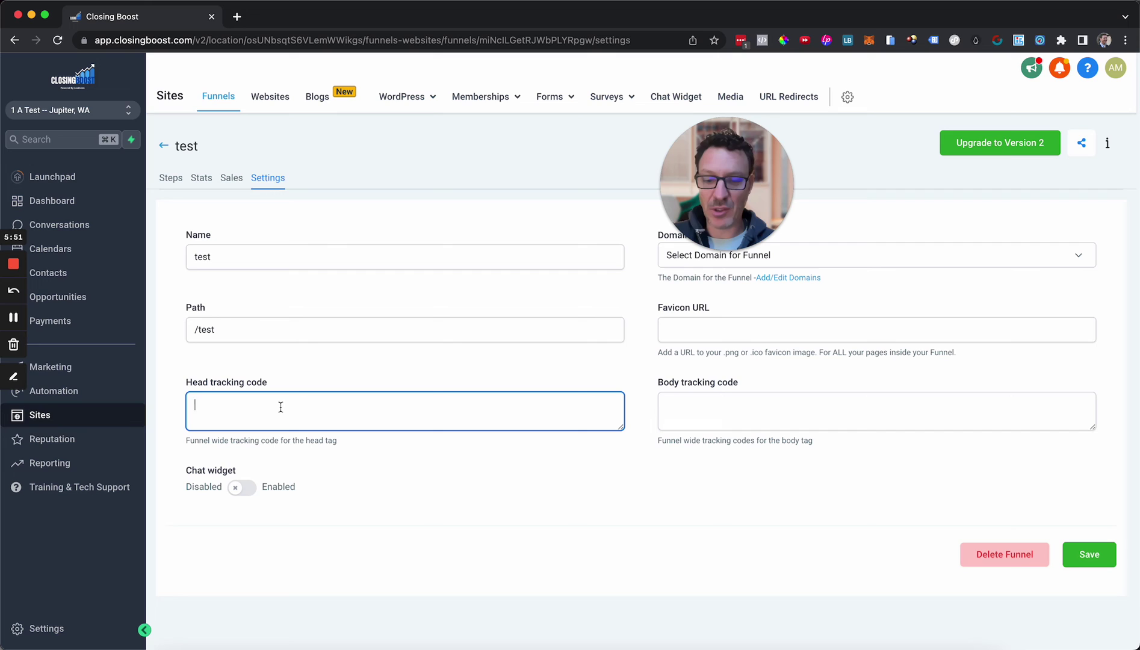
type("4111111111111111 11/23")
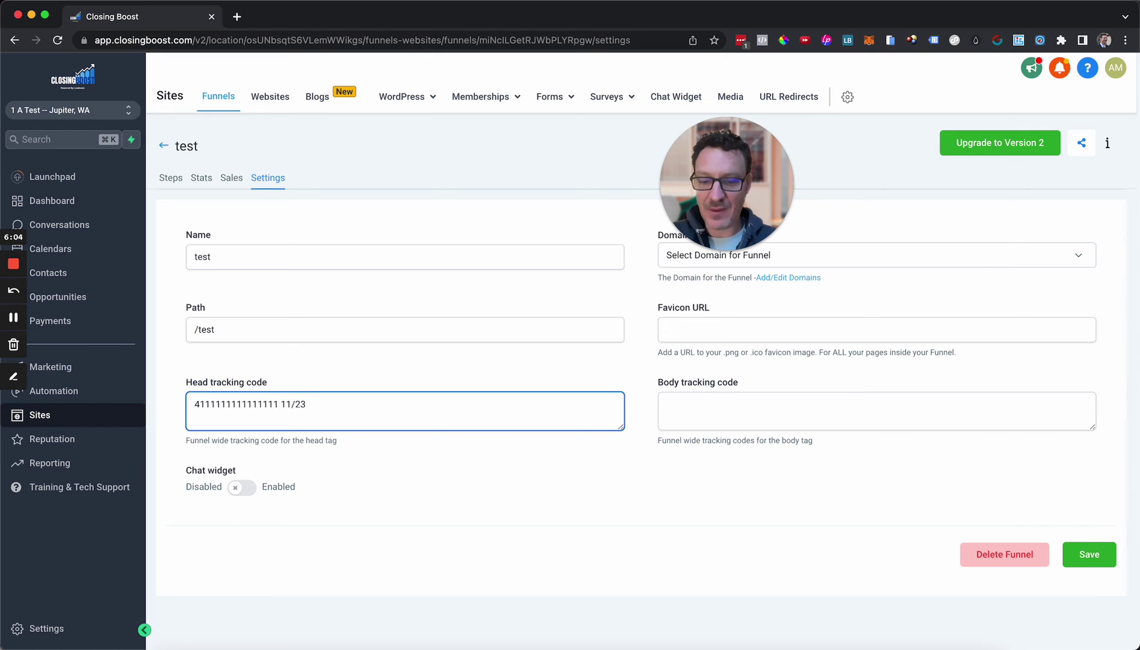
type("453")
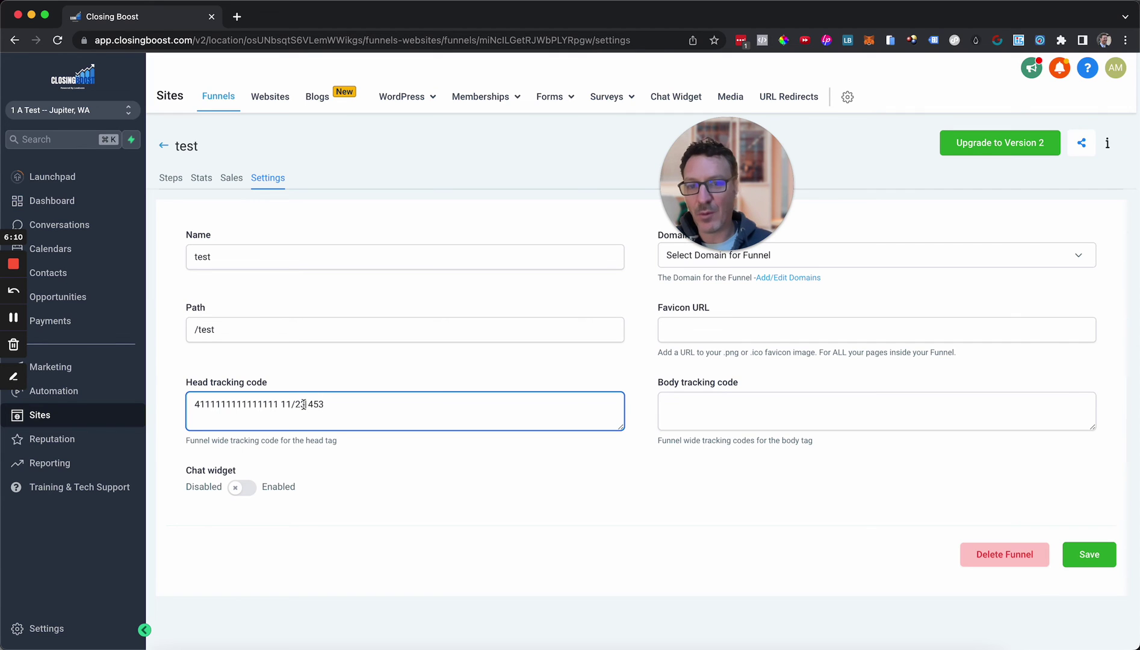
left_click_drag(304, 404, 284, 404)
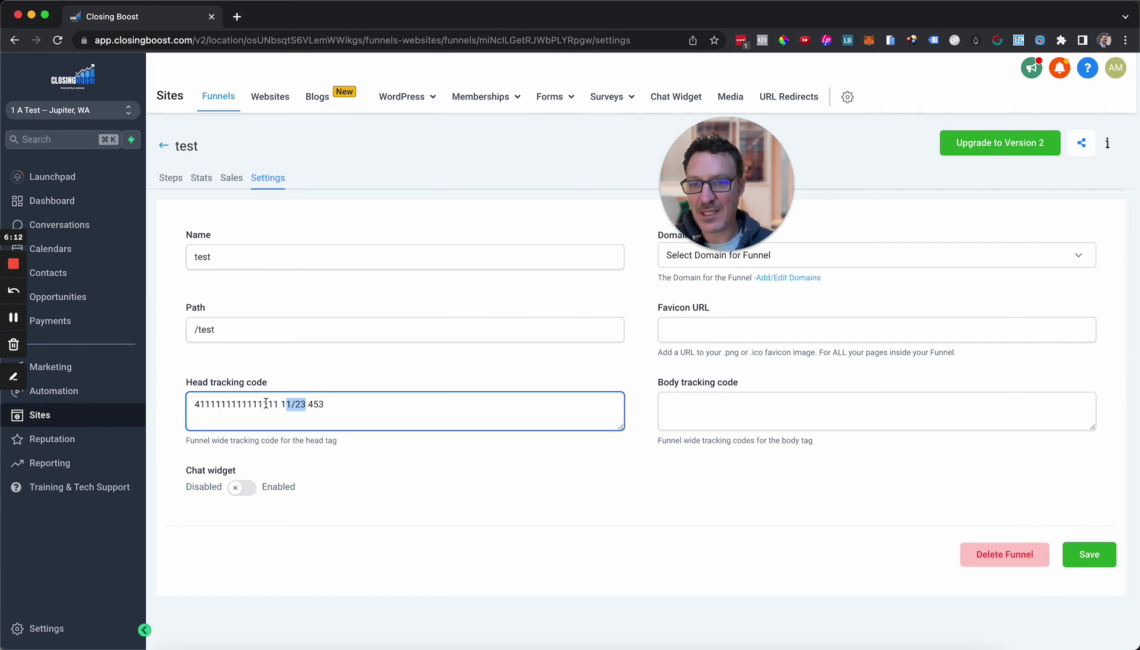
left_click(198, 407)
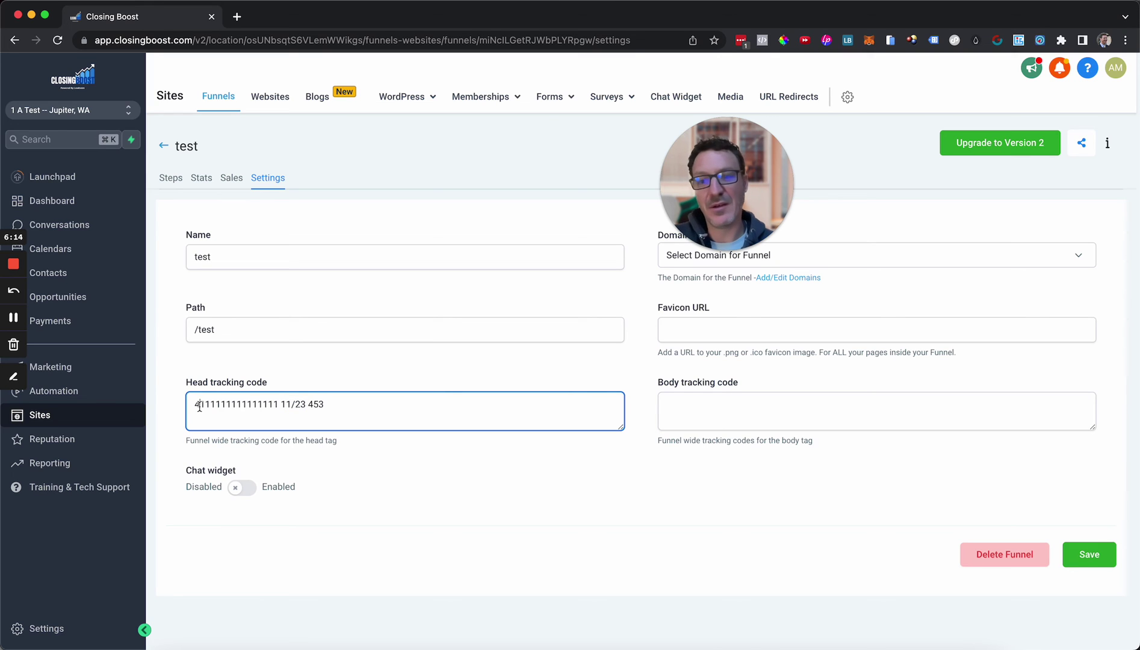
left_click_drag(338, 404, 161, 408)
key("BackSpace")
left_click(385, 517)
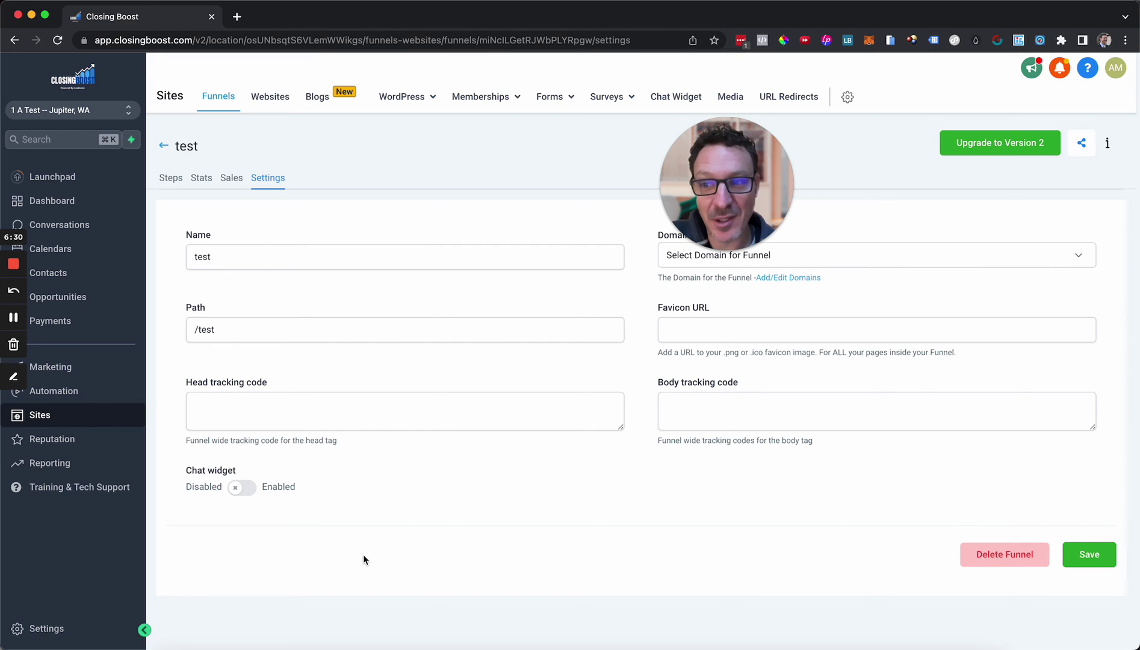
left_click(170, 178)
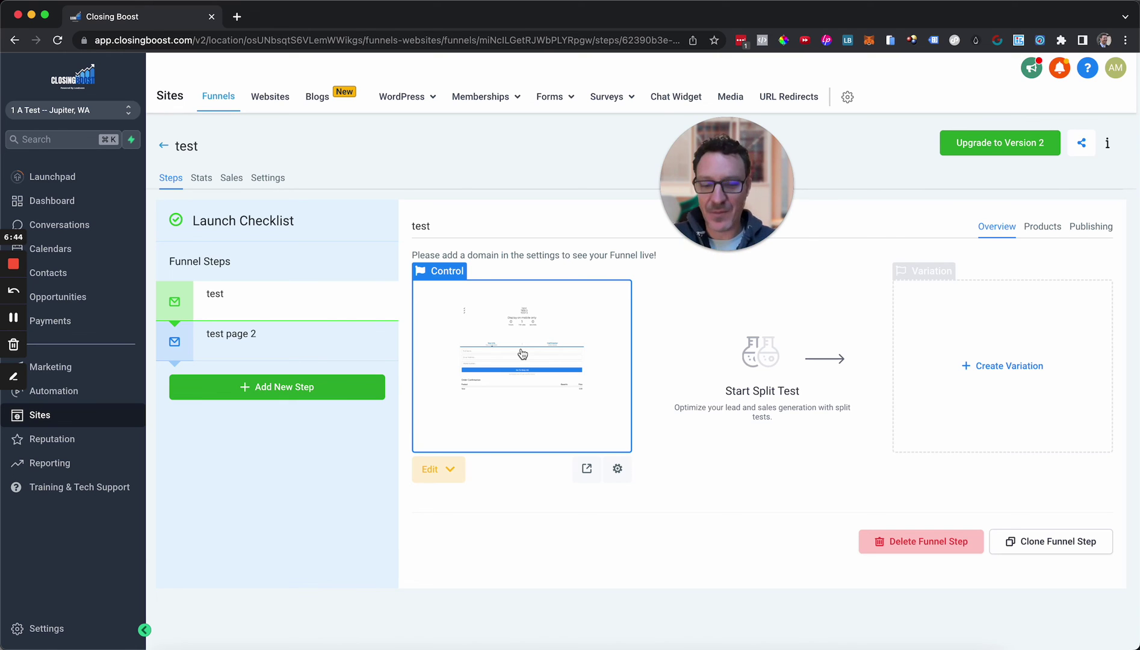
Load theprofitpact.com in a new tab and close its Get Immediate Access signup popup.
key("super+t")
type("theprofitpact.com")
key("Return")
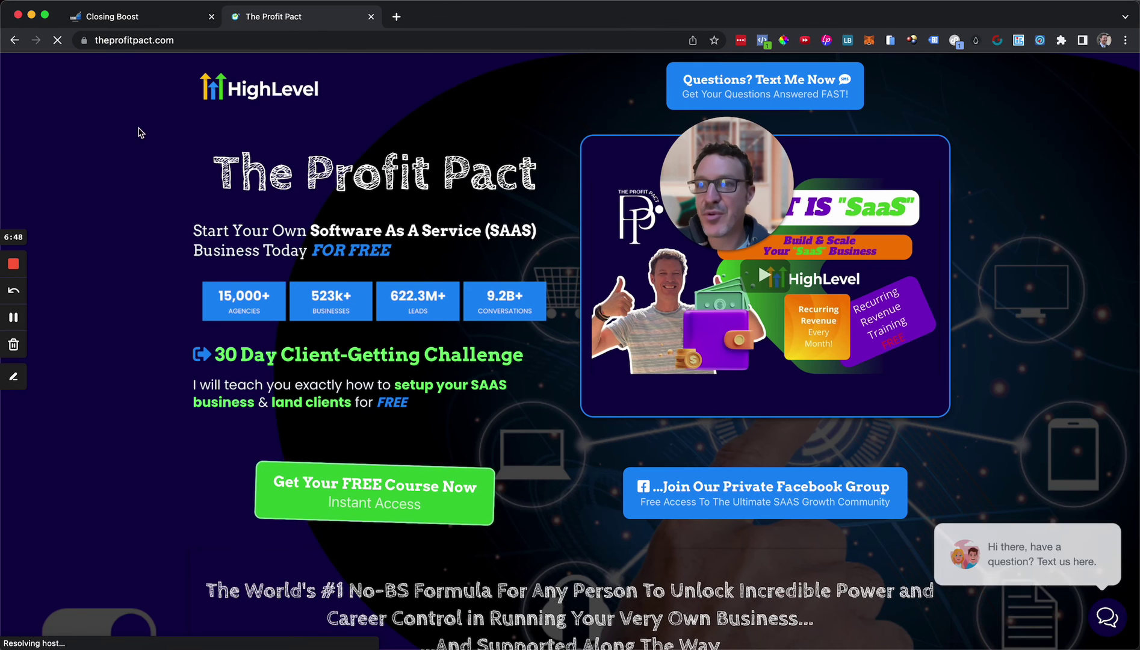
left_click(433, 509)
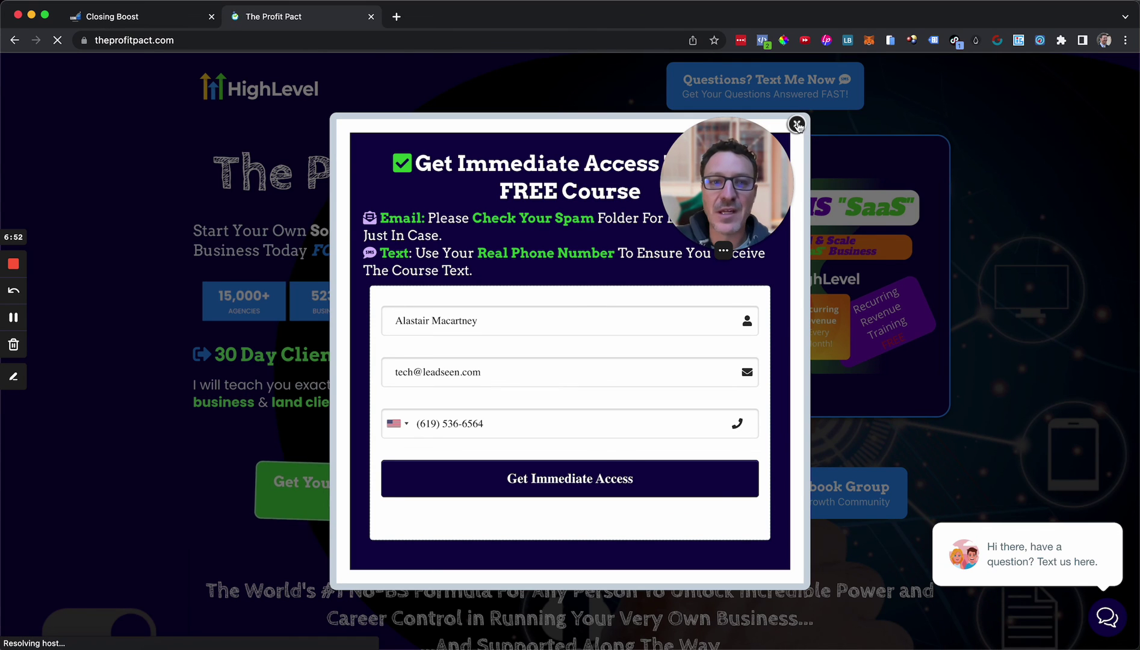
left_click(797, 124)
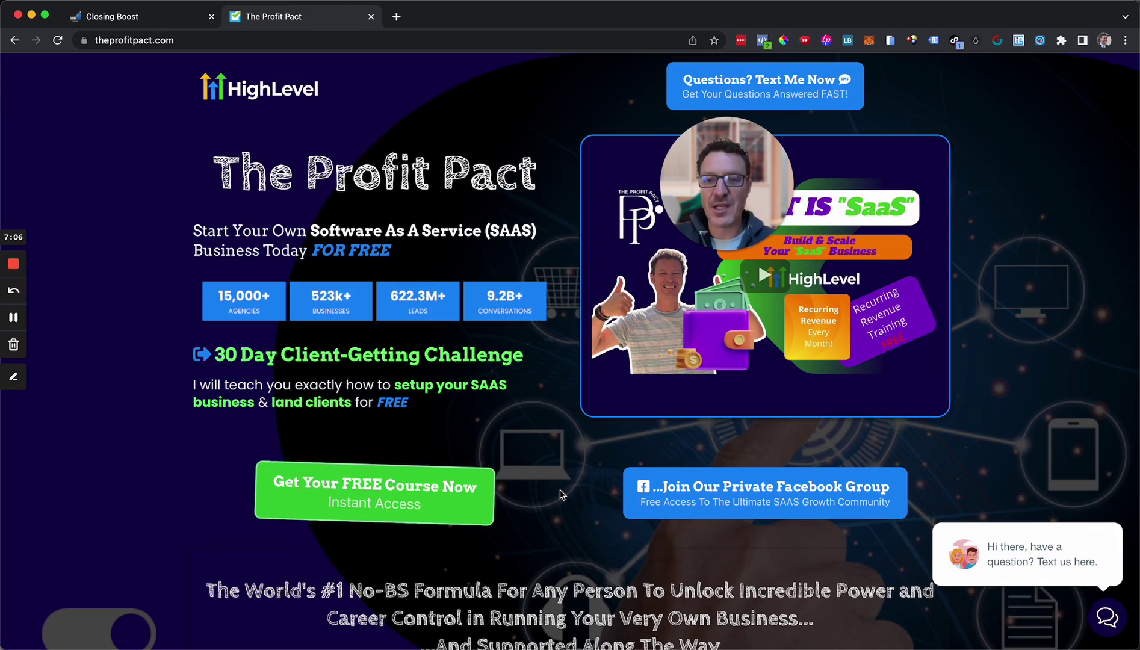
scroll(559, 494, "down", 7)
scroll(560, 495, "up", 7)
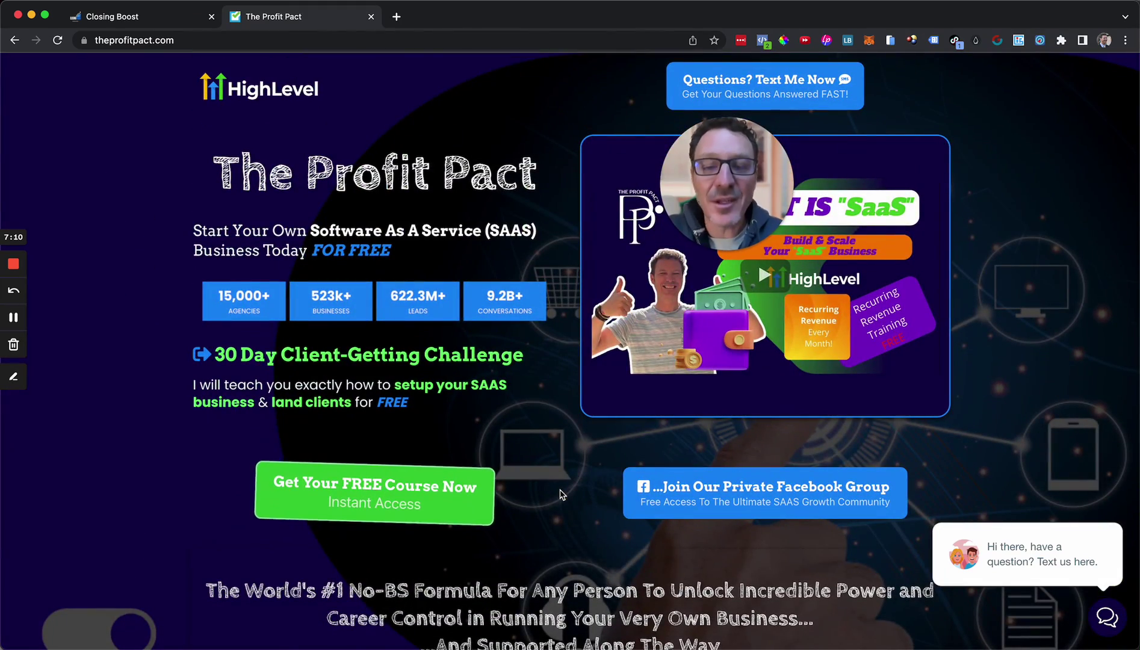